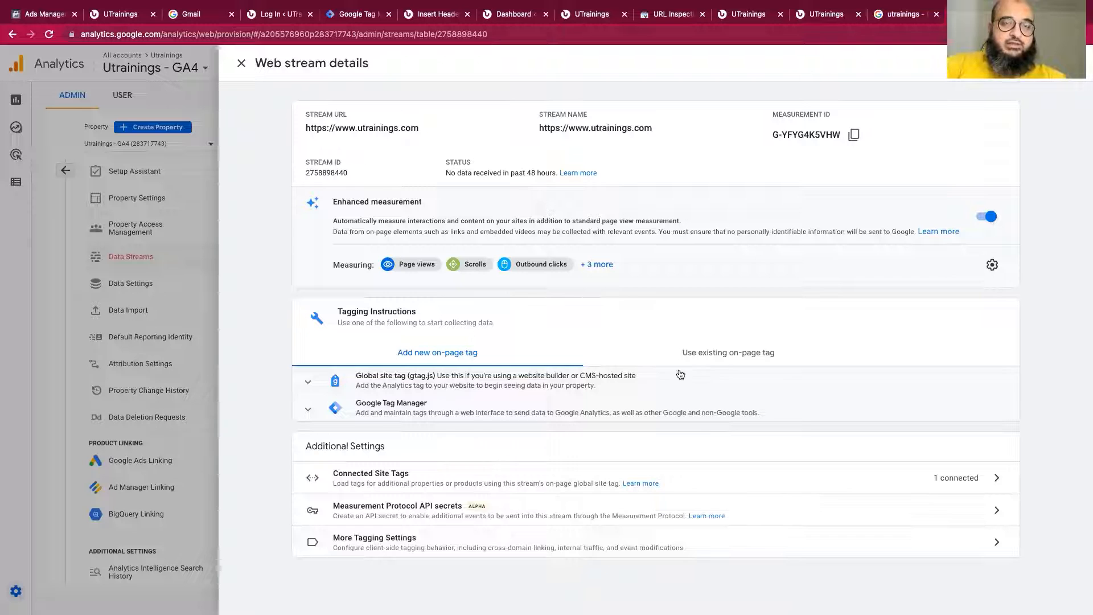
Close the web stream details and open the All Web Site Data view of the Utrainings Universal Analytics property
left_click(240, 65)
left_click(352, 18)
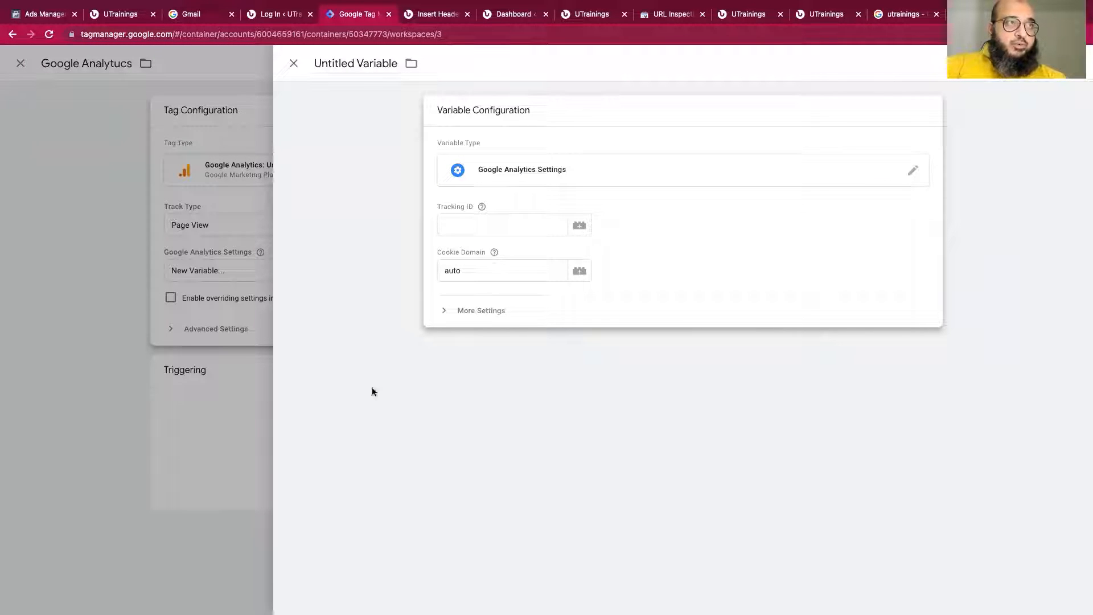
left_click(983, 14)
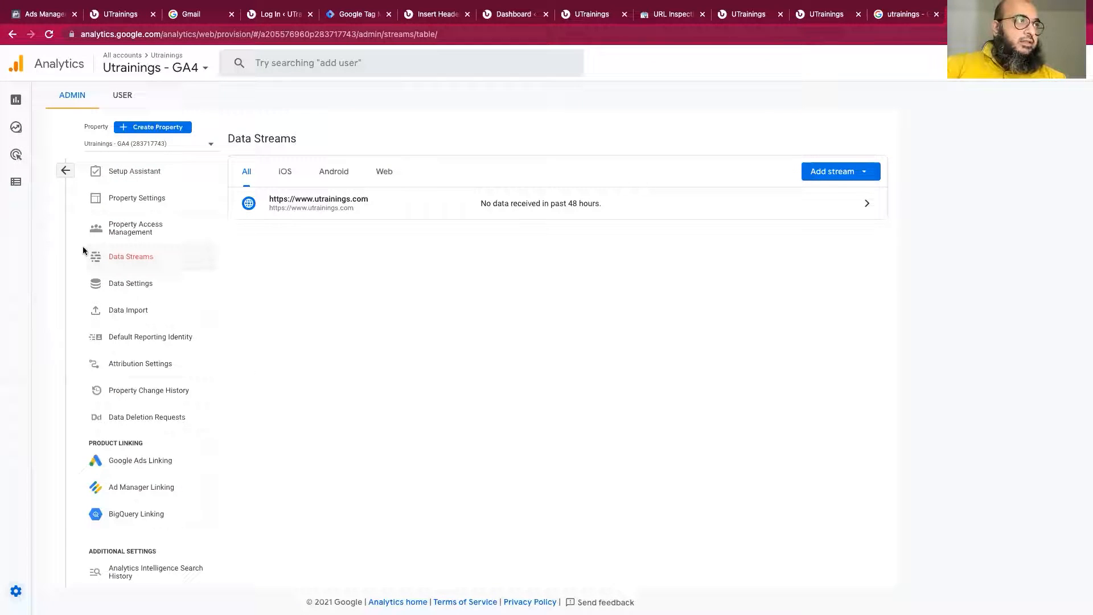
left_click(171, 68)
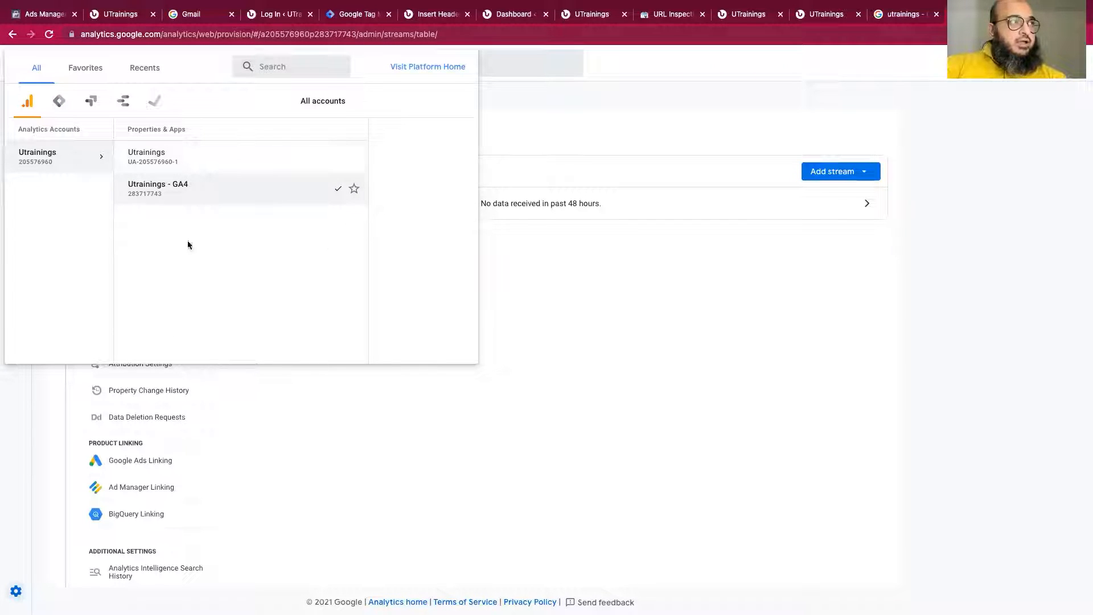
left_click(187, 166)
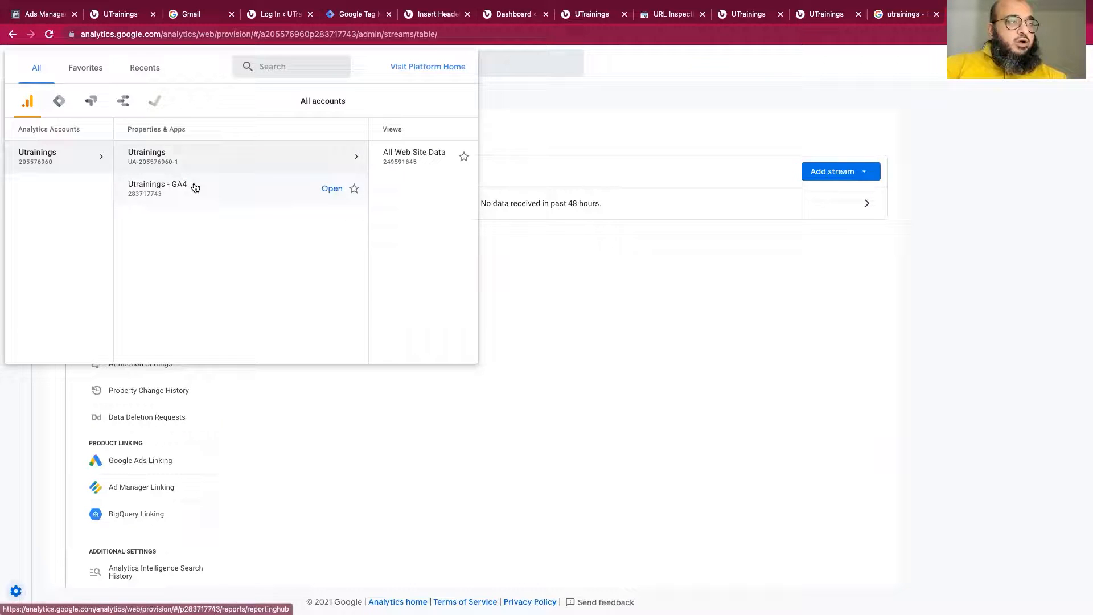
left_click(195, 186)
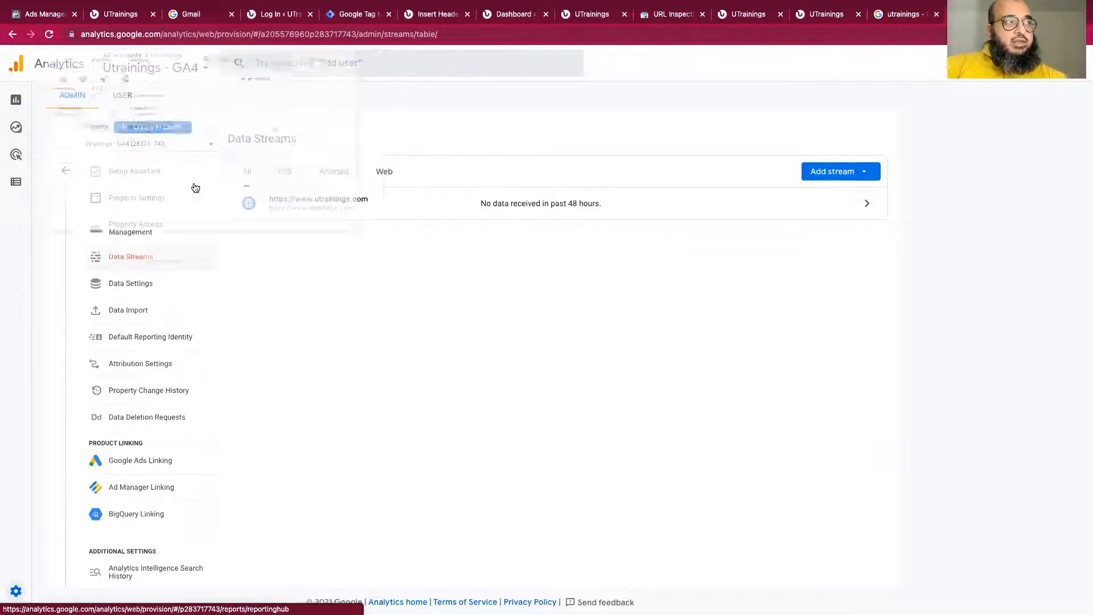
left_click(164, 73)
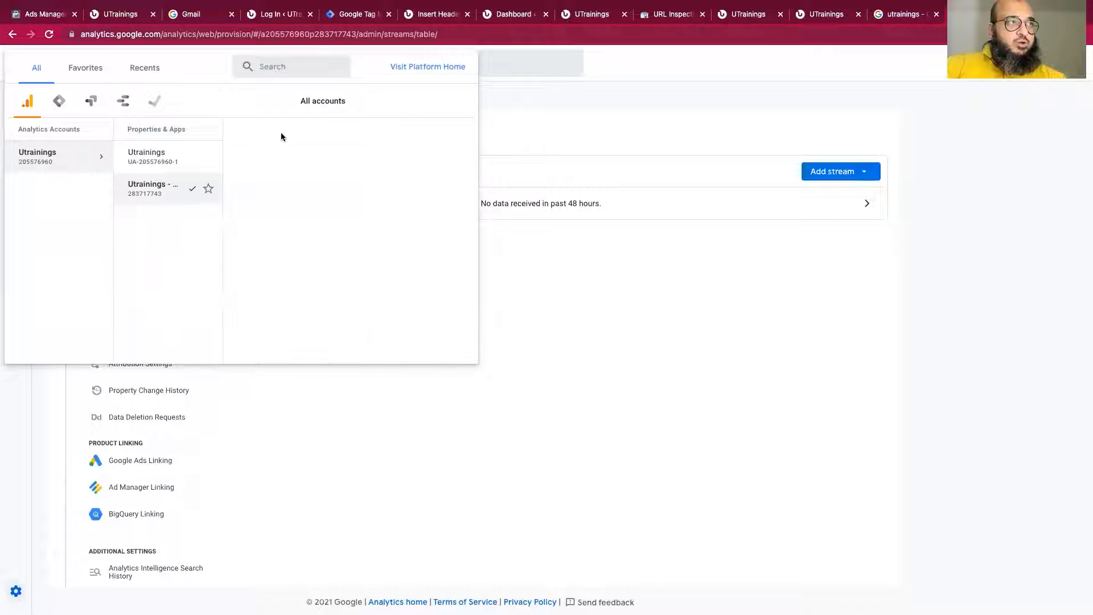
left_click(194, 160)
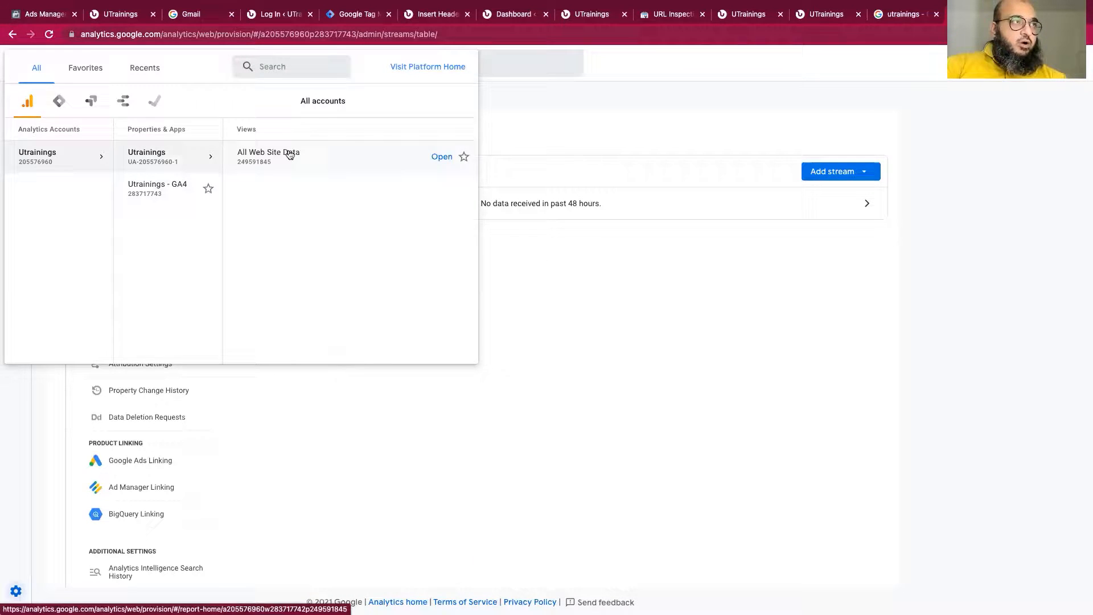
left_click(289, 154)
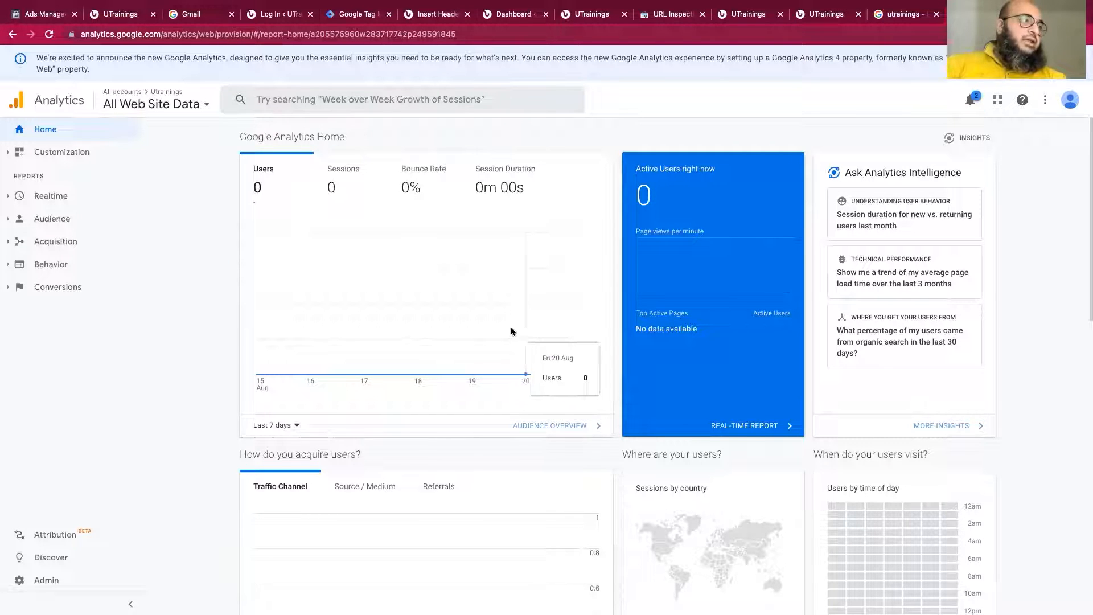
Open the Tracking Code page in the property's admin settings and select the whole Global Site Tag script
left_click(52, 585)
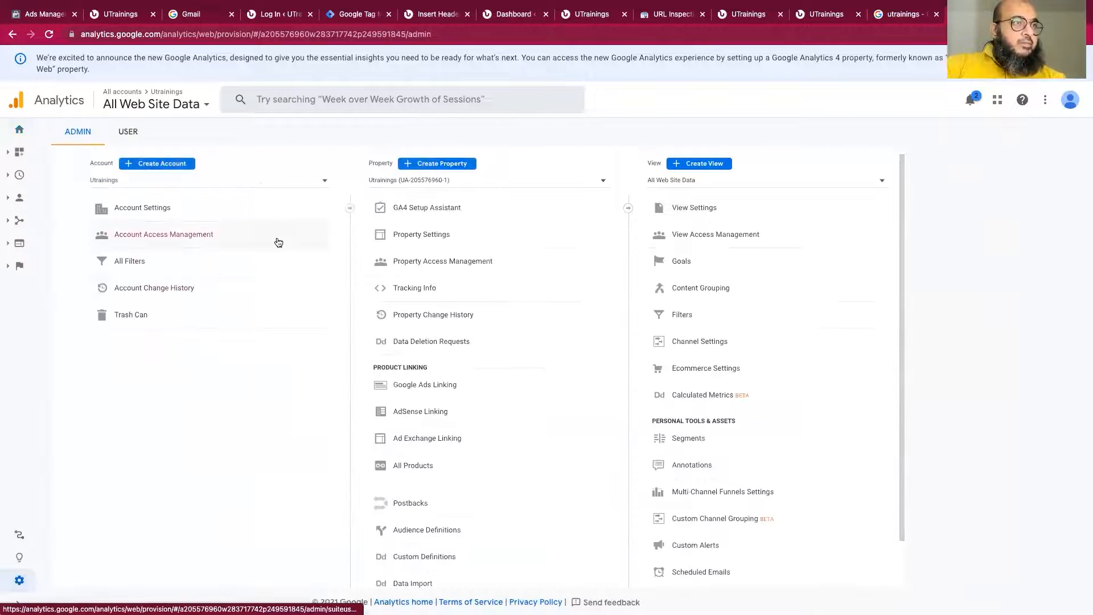
left_click(407, 290)
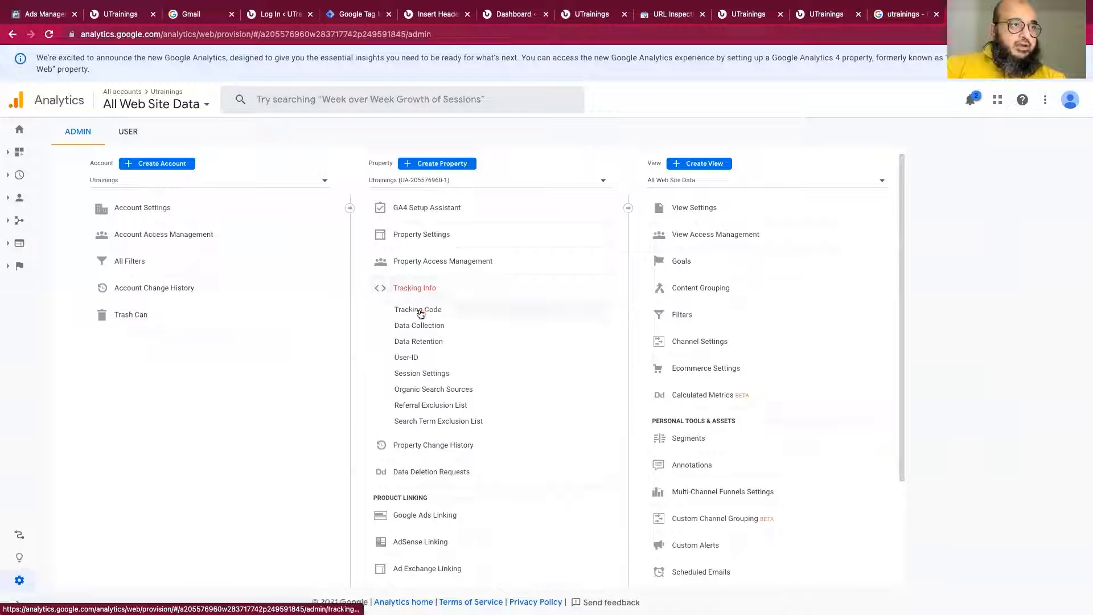
left_click(420, 313)
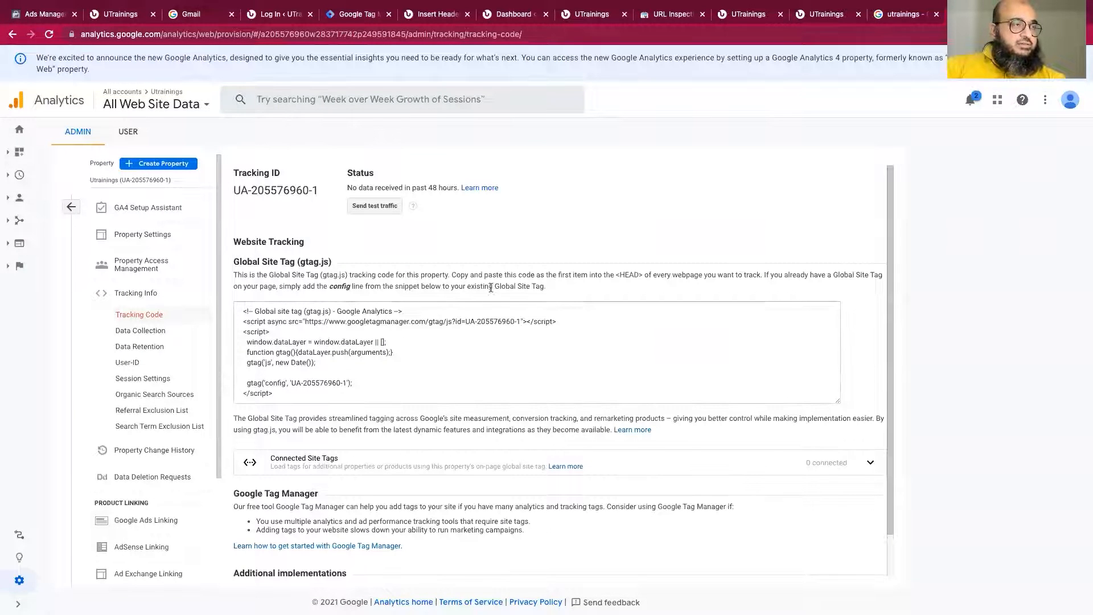
left_click_drag(282, 389, 236, 300)
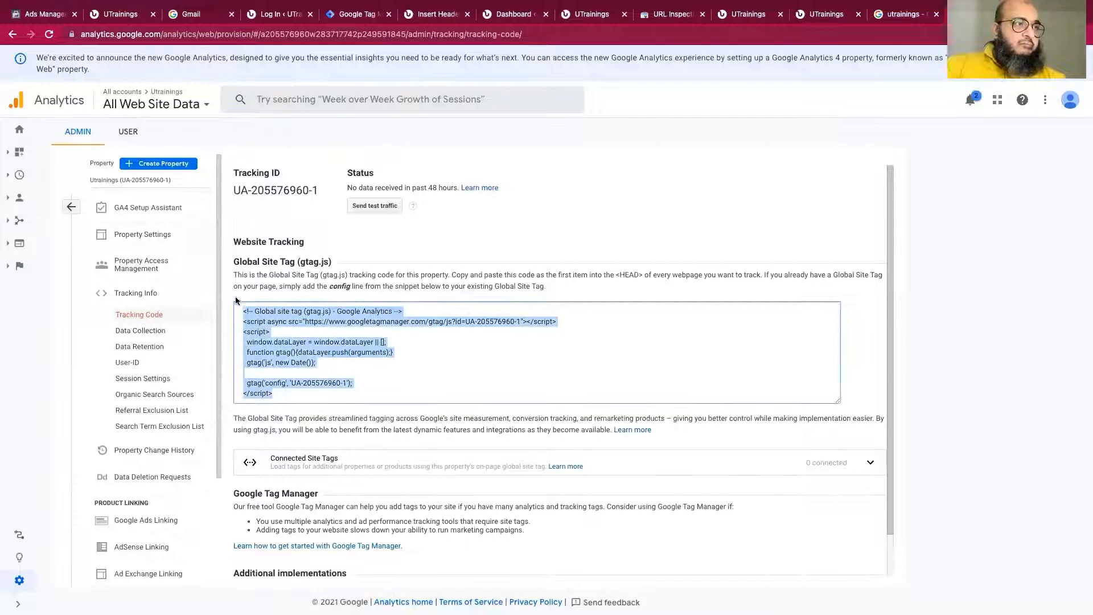
left_click(285, 391)
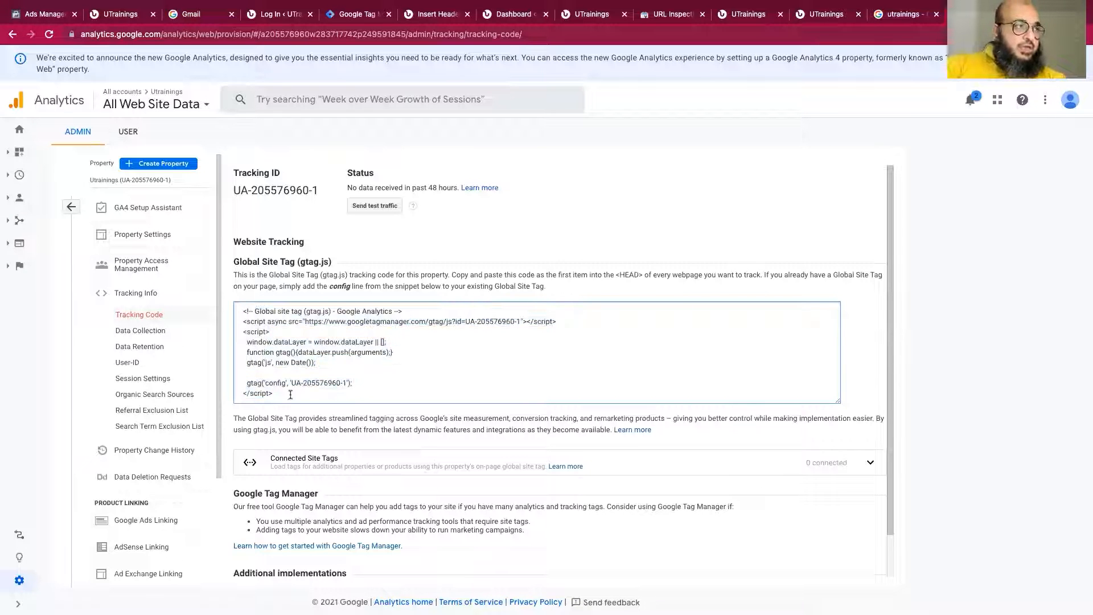
left_click_drag(288, 392, 212, 316)
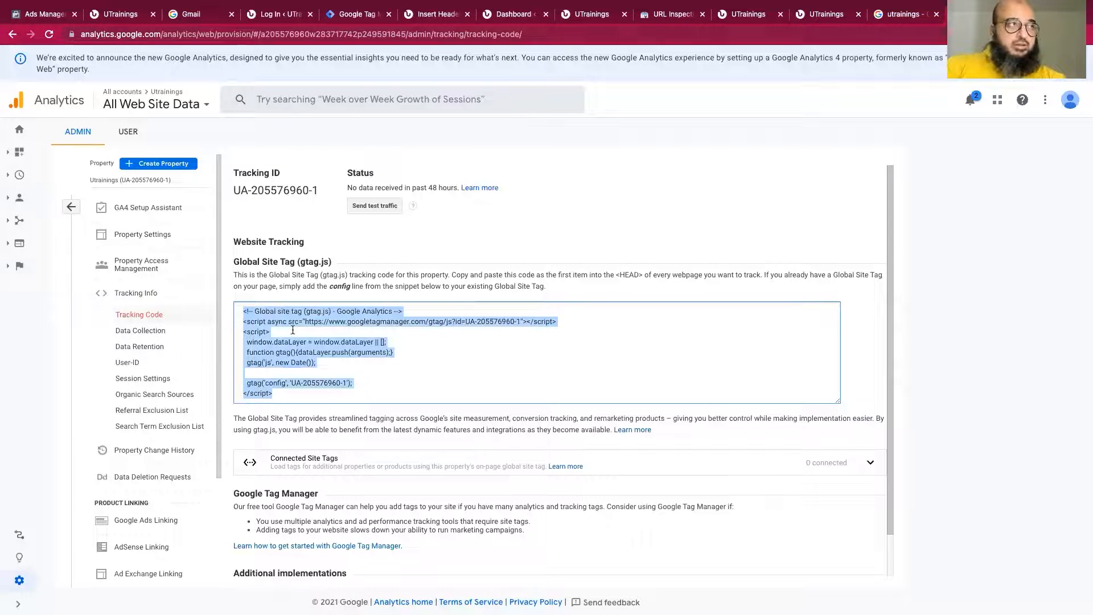
Copy the property's tracking ID from the Tracking Code page
triple_click(269, 189)
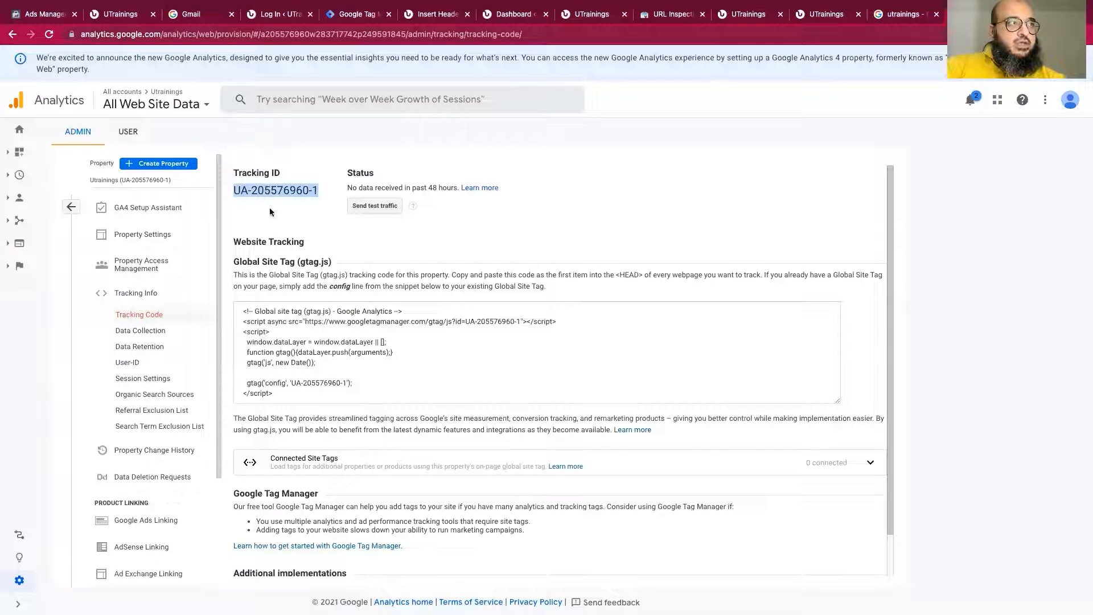
right_click(263, 192)
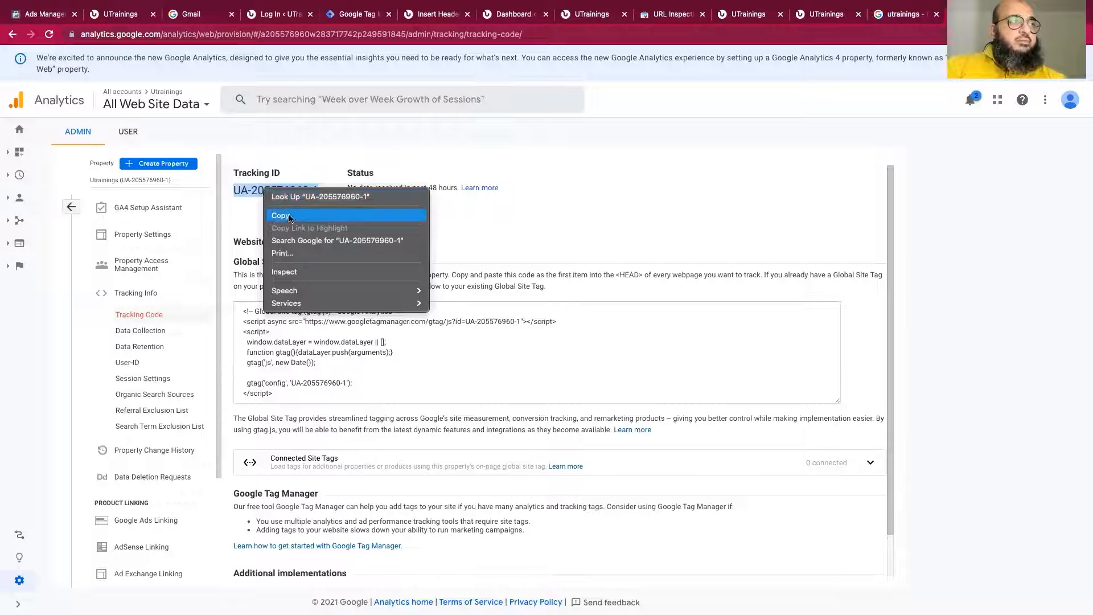
left_click(290, 216)
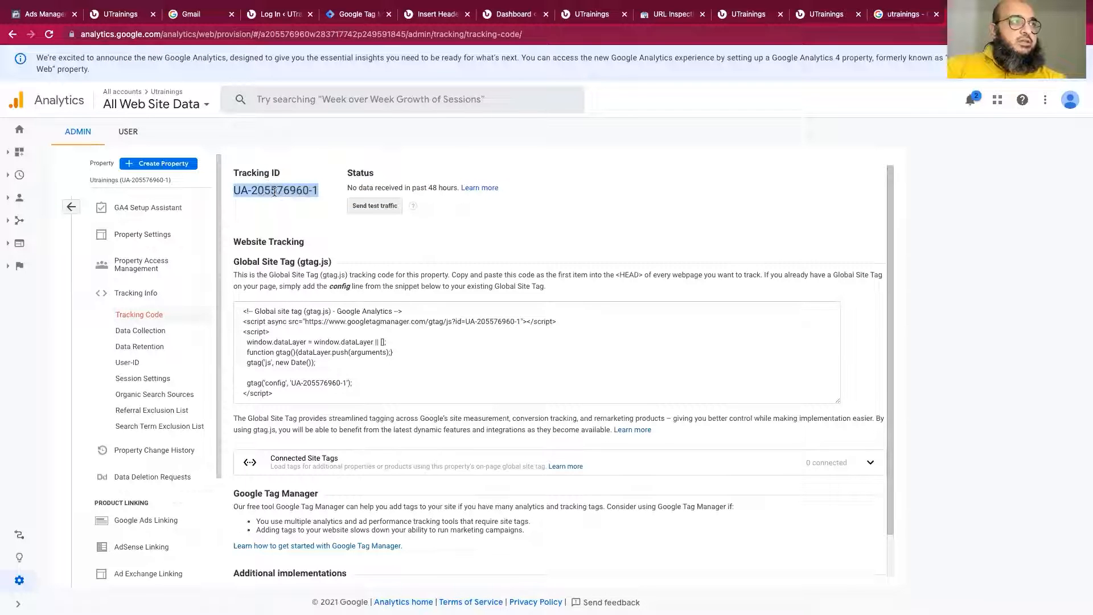
Switch to Google Tag Manager, discard the unsaved tag with its new variable, and view the container's installation code
left_click(354, 16)
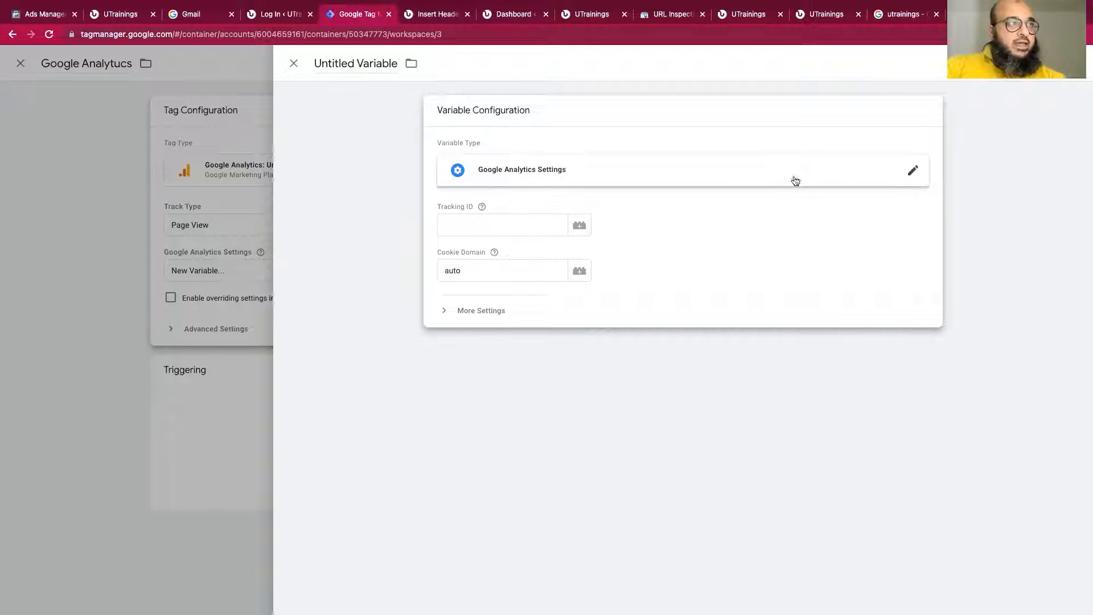
left_click(294, 63)
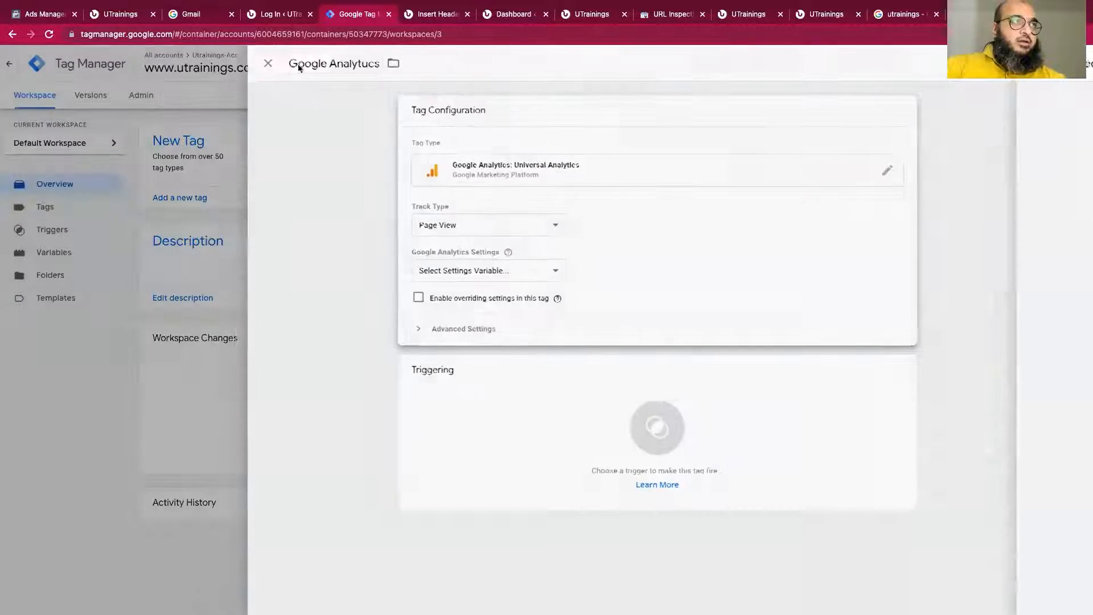
left_click(294, 62)
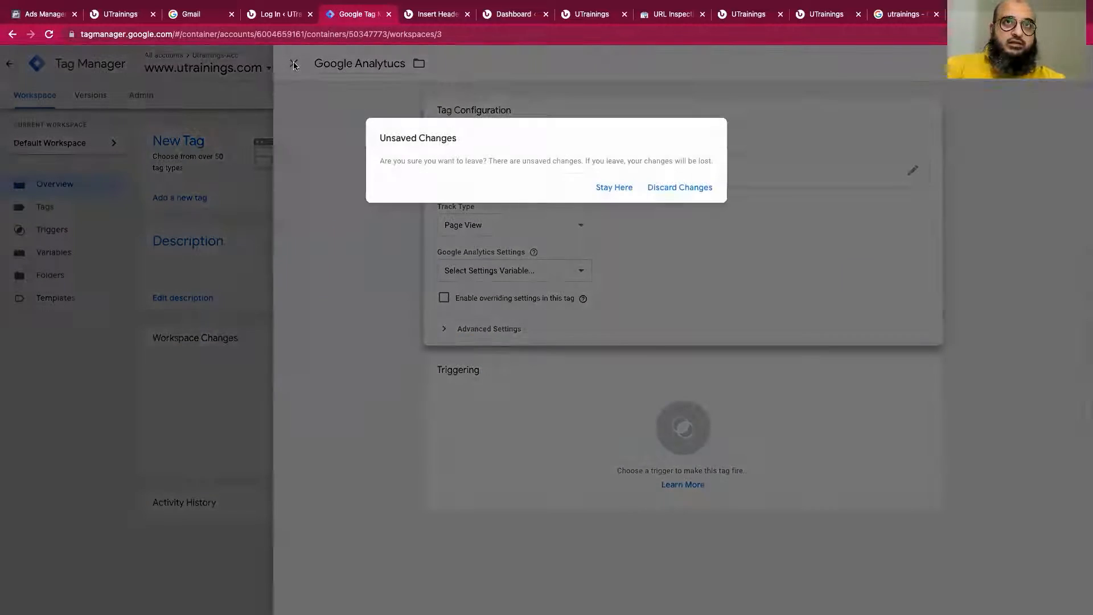
left_click(674, 192)
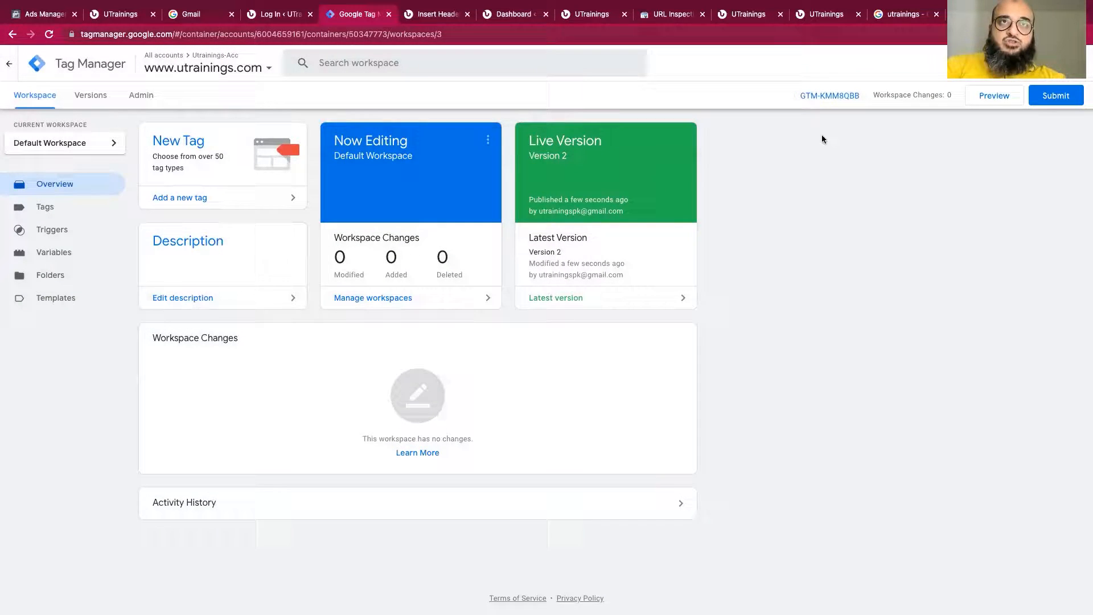
left_click(820, 95)
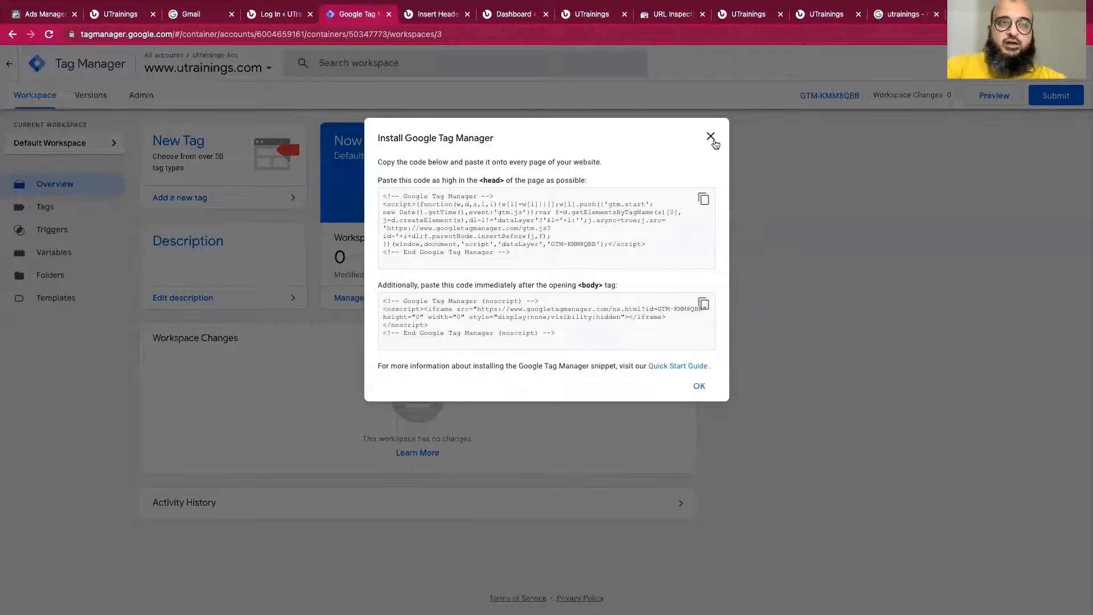
left_click(711, 137)
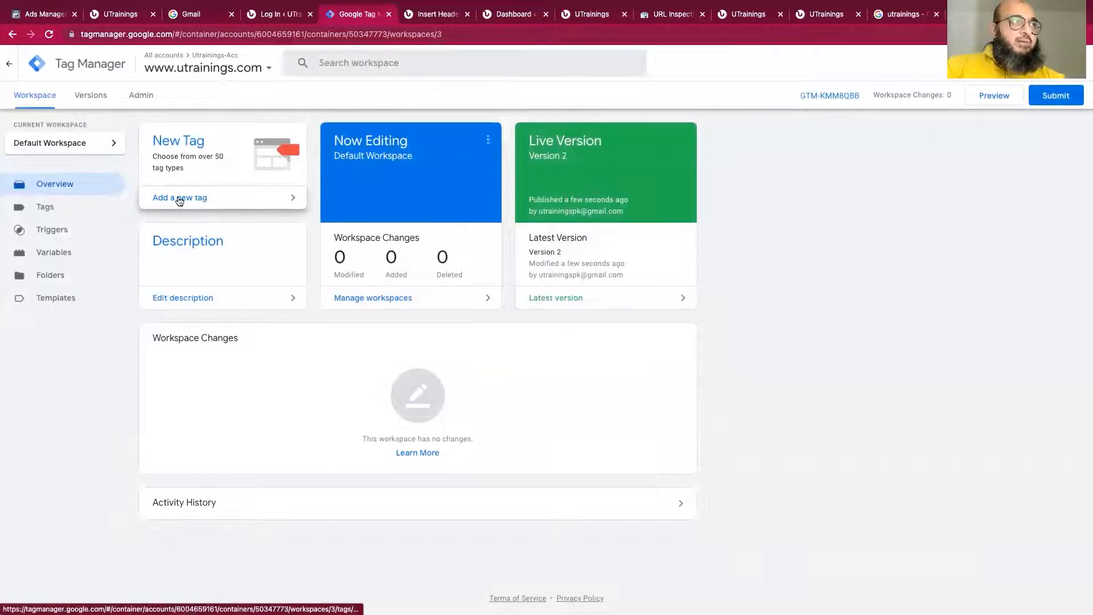
Create a new tag named Google Analytics Universal with the tag type Google Analytics: Universal Analytics
left_click(179, 198)
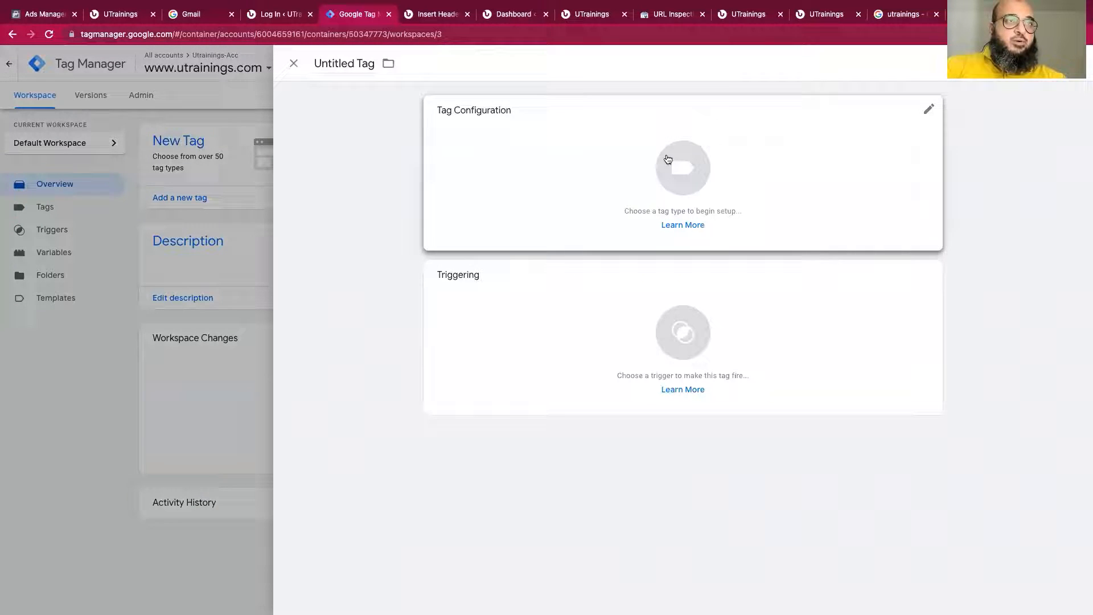
left_click(353, 64)
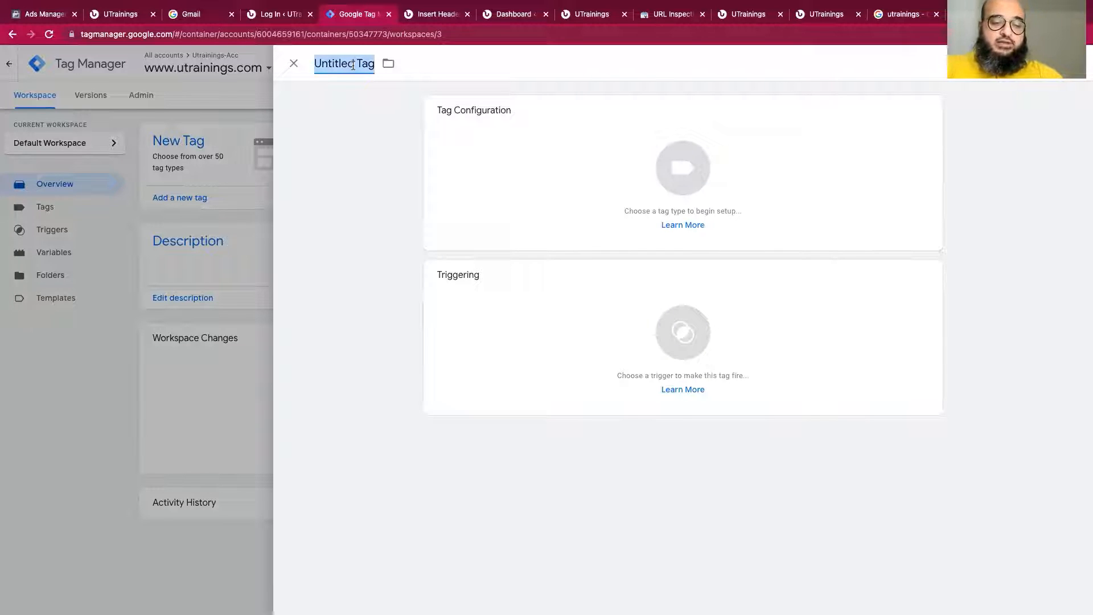
type("Google Analytics Unic")
type("ersal")
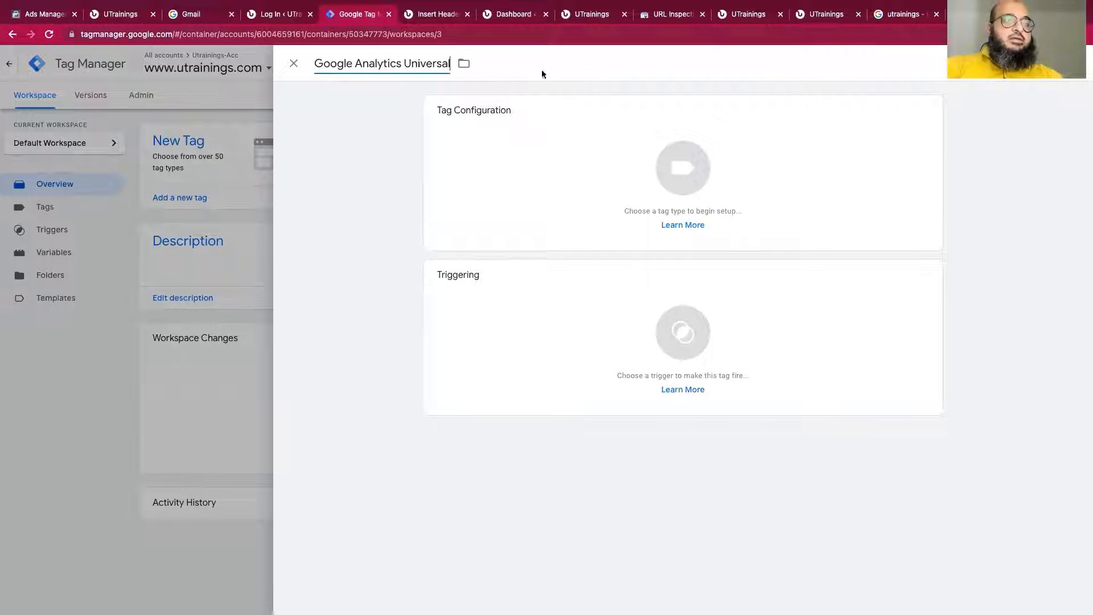
left_click(686, 167)
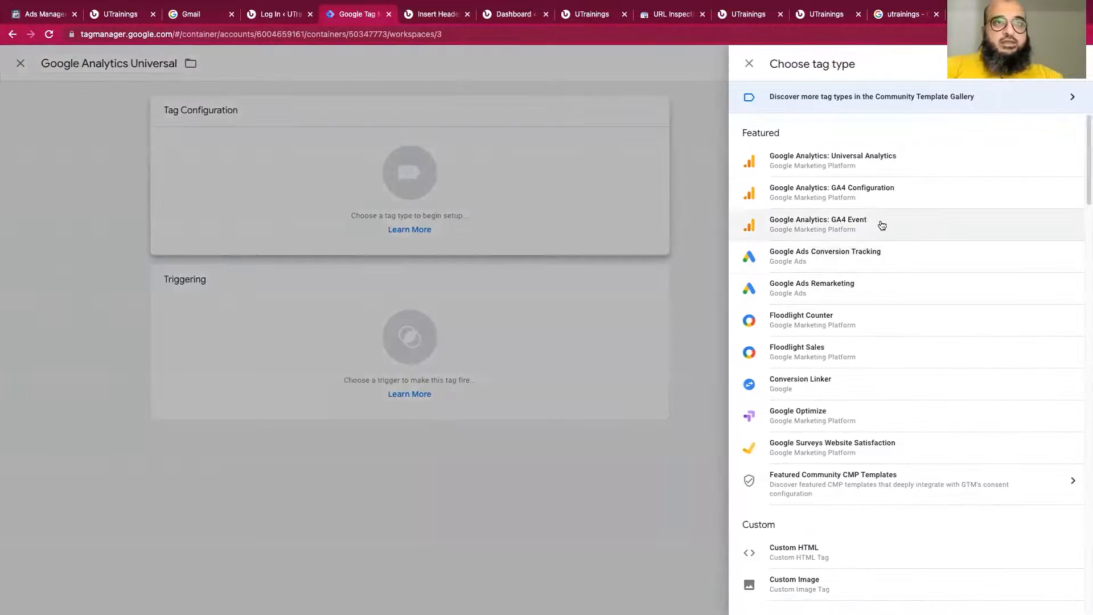
left_click(848, 163)
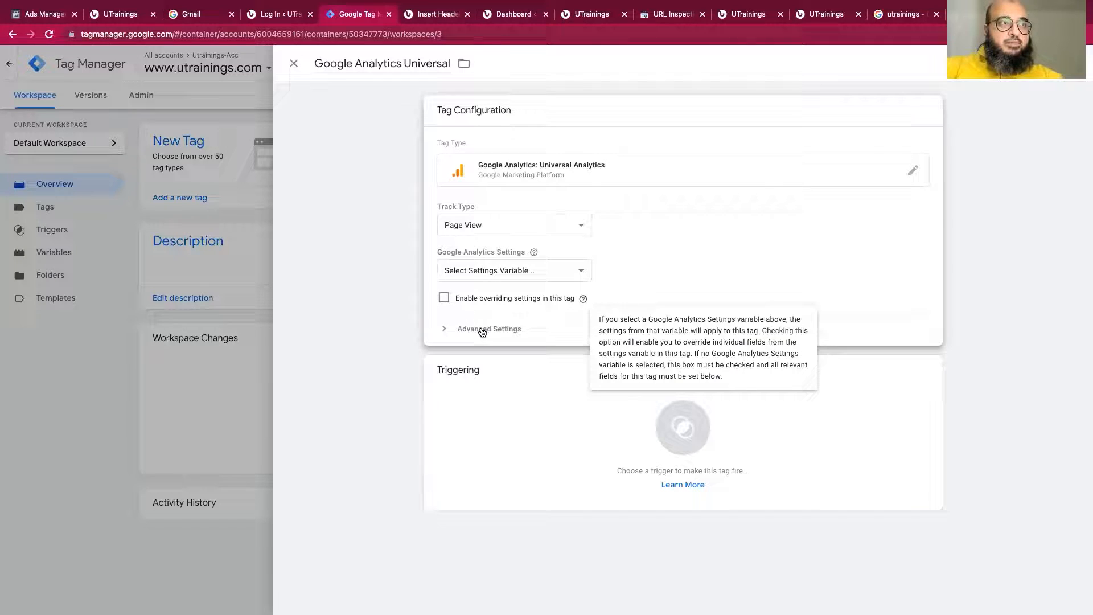
Create a new Google Analytics Settings variable for the tag and fill in the tracking ID copied from Google Analytics
left_click(474, 272)
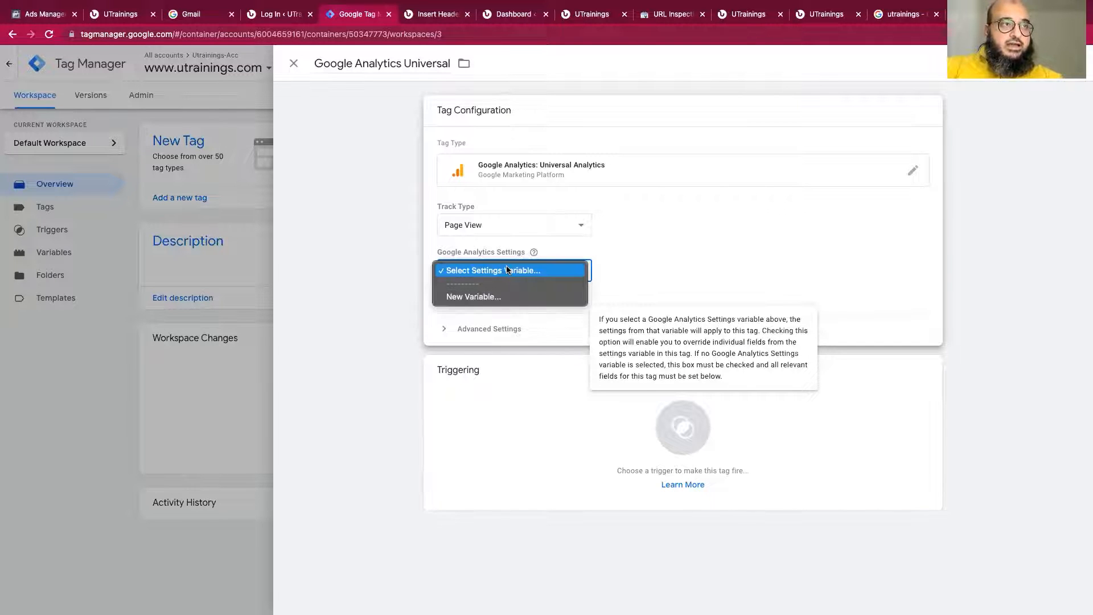
left_click(490, 296)
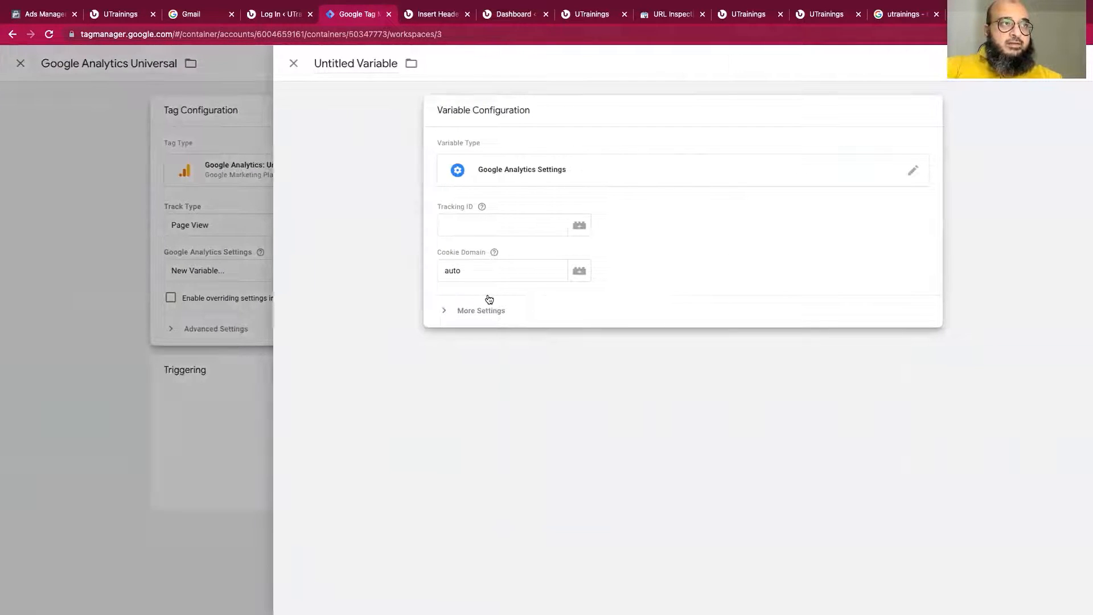
left_click(473, 227)
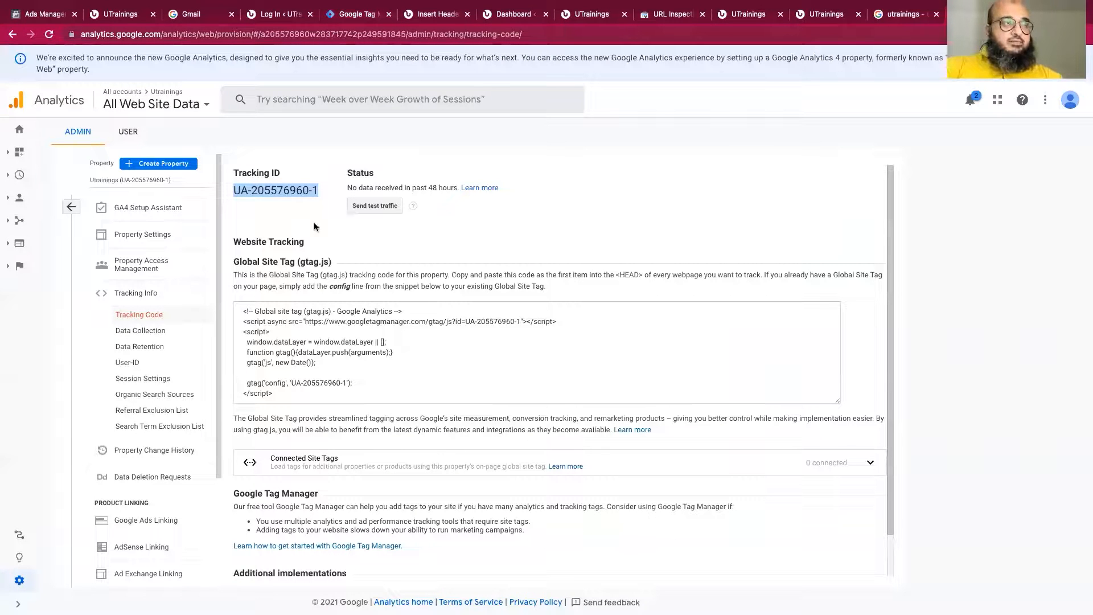
left_click(341, 15)
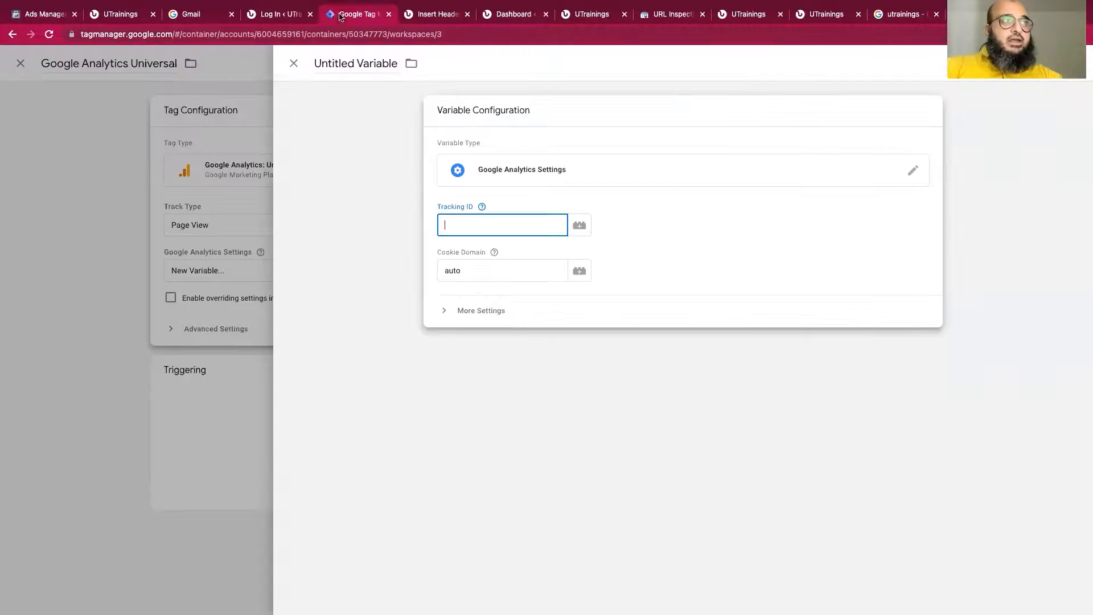
key("ctrl+v")
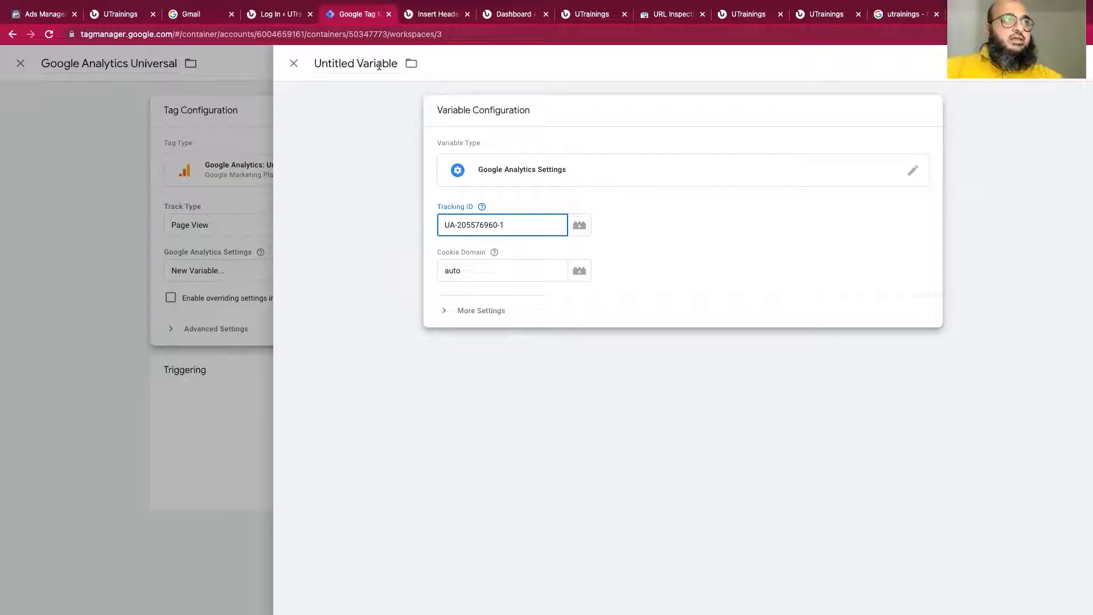
Name the settings variable with the same copied tracking ID and save it to the tag
left_click(367, 64)
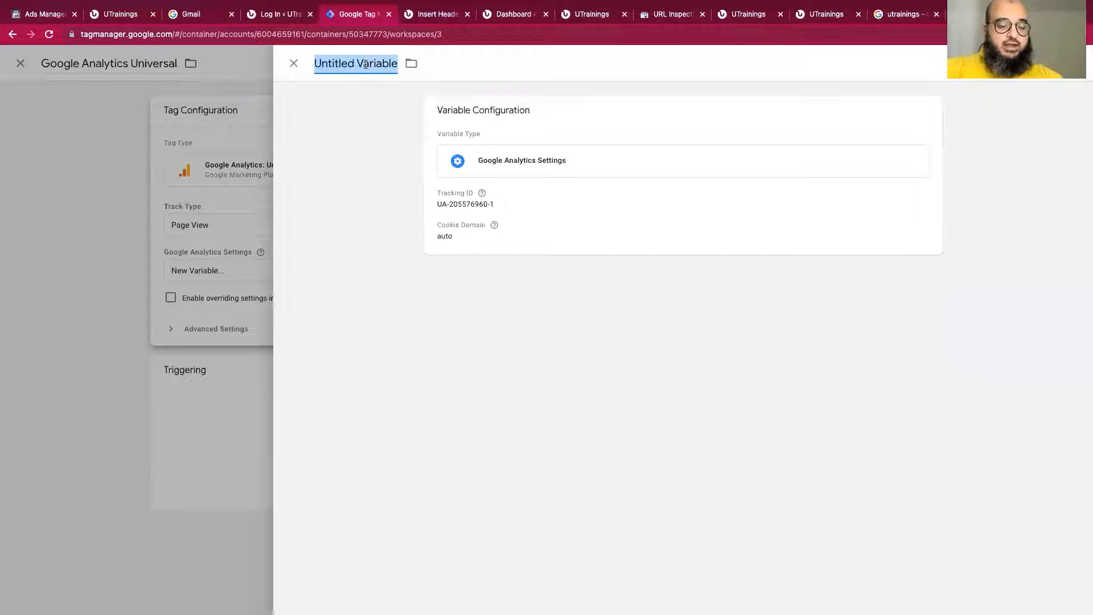
key("ctrl+v")
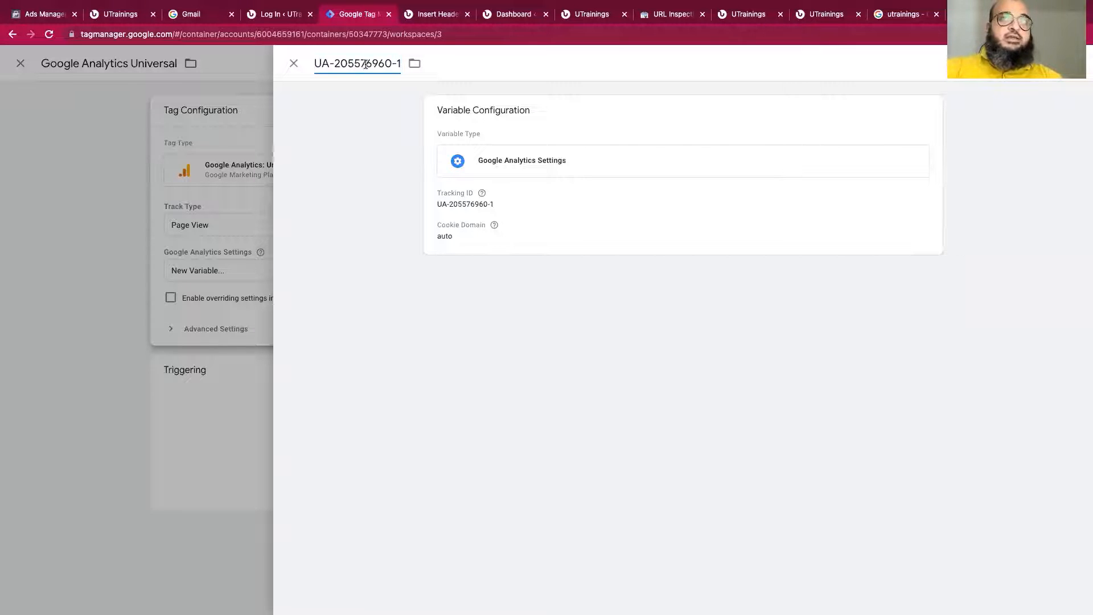
left_click(1037, 63)
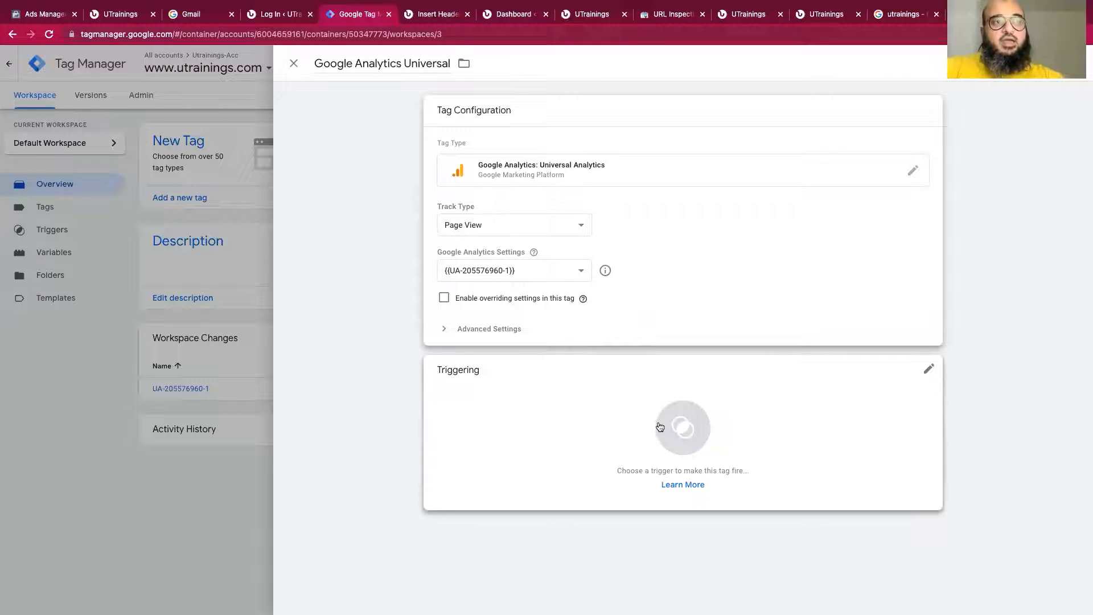
Add the All Pages page view trigger to the Google Analytics Universal tag and save the tag
left_click(684, 435)
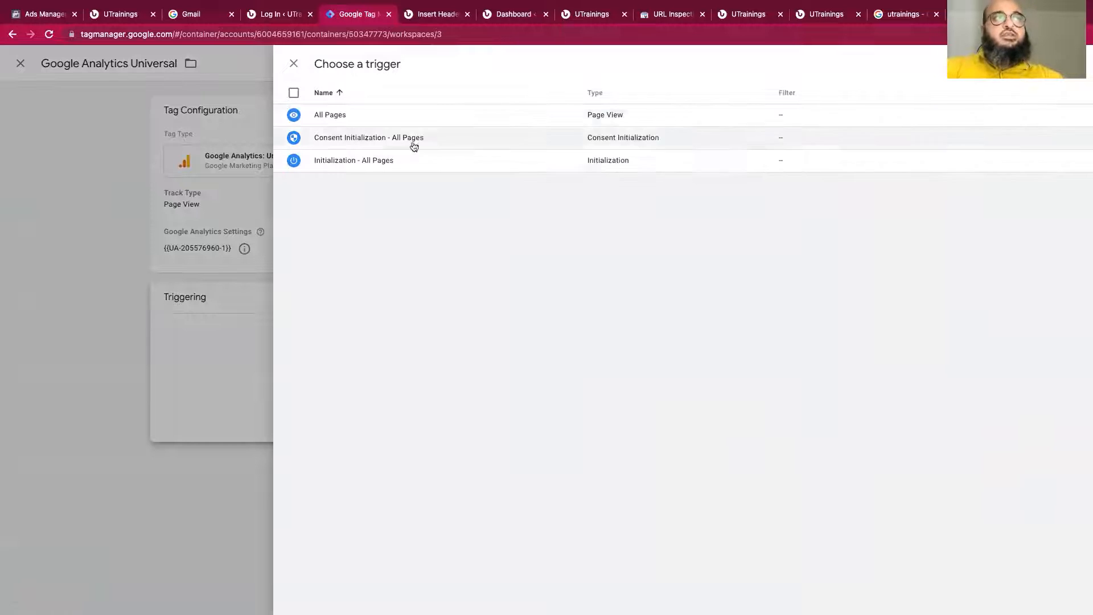
left_click(341, 117)
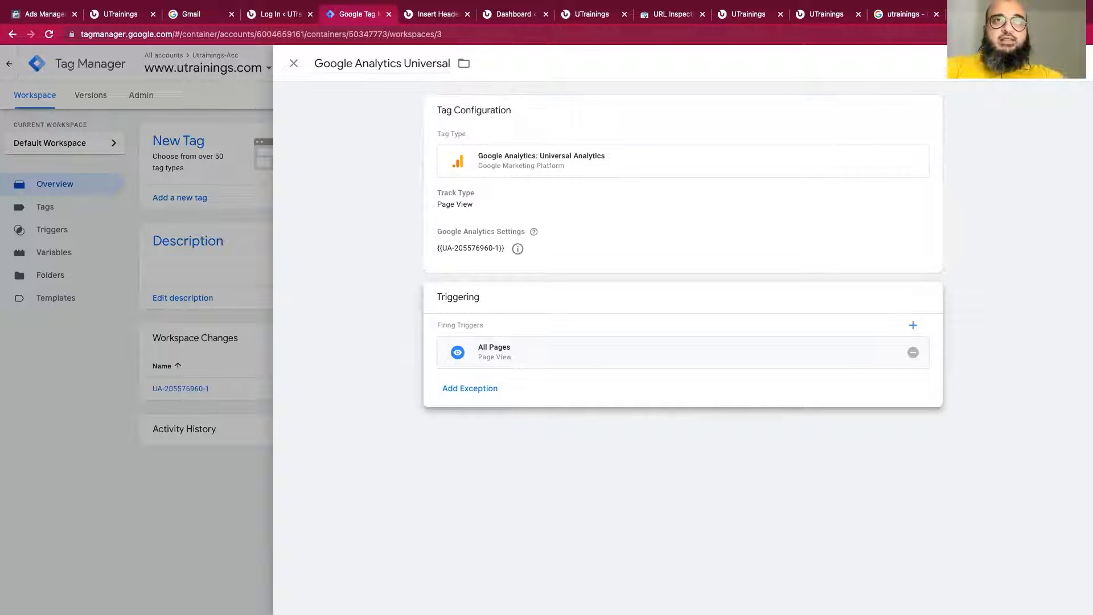
left_click(1038, 63)
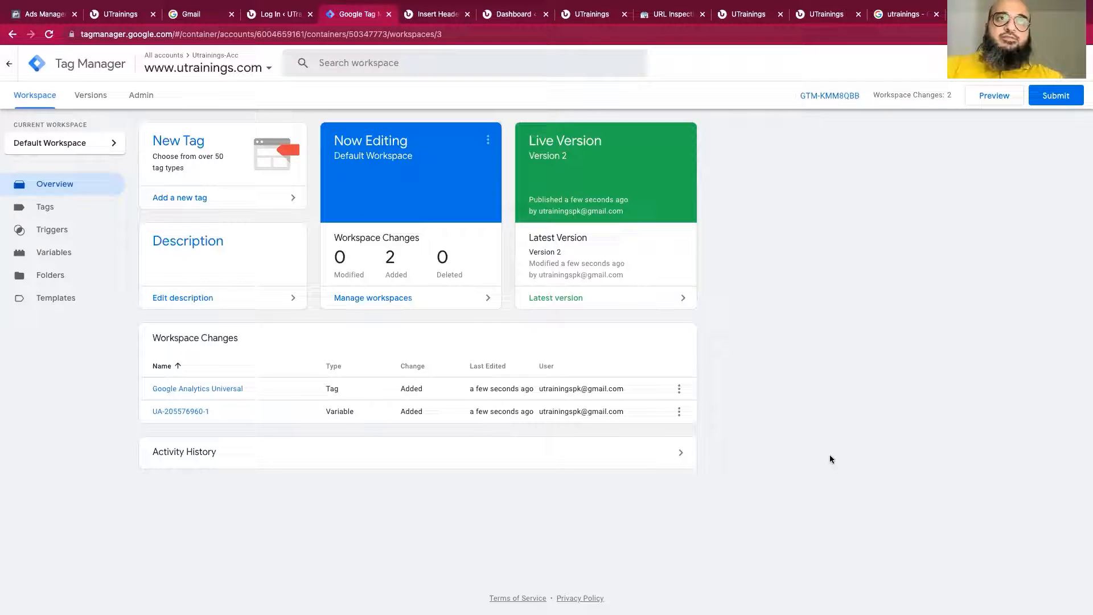
Submit the workspace changes and publish them live as a new container version without a name or description
left_click(1043, 101)
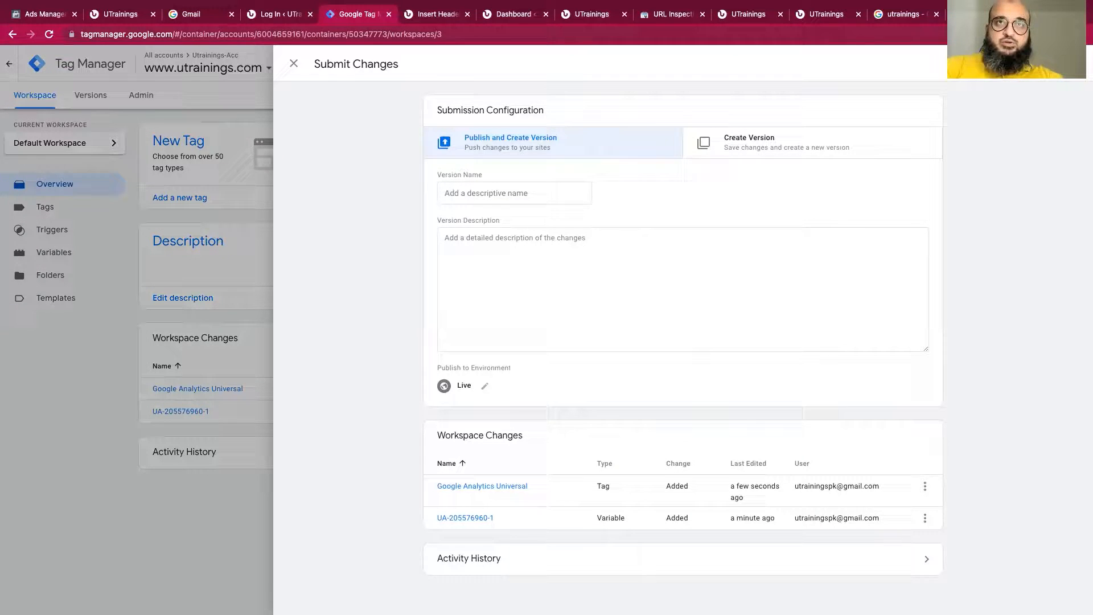
left_click(1020, 63)
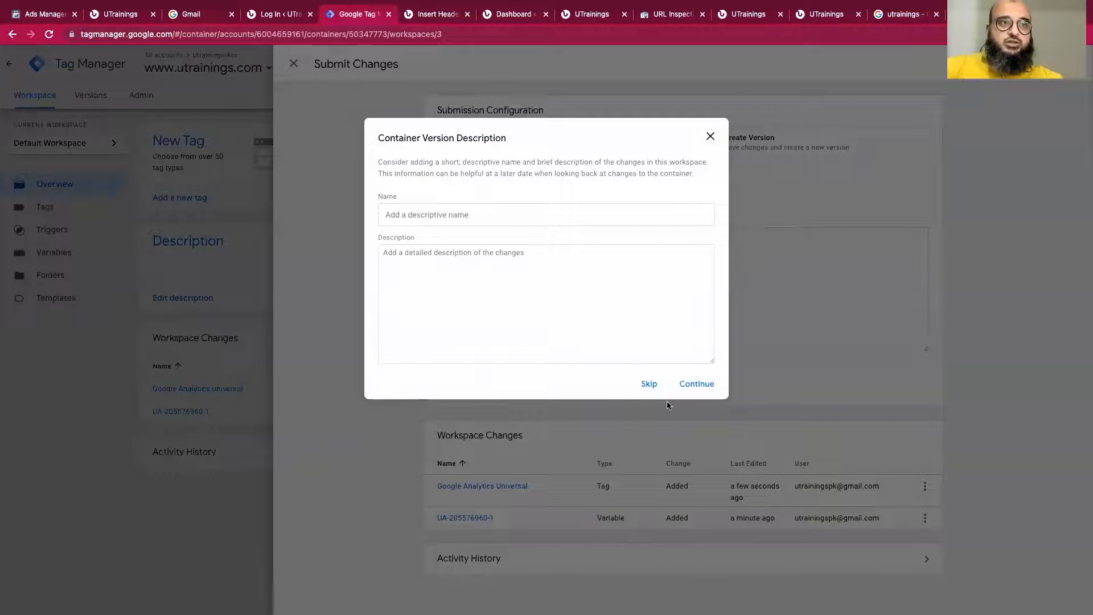
left_click(697, 385)
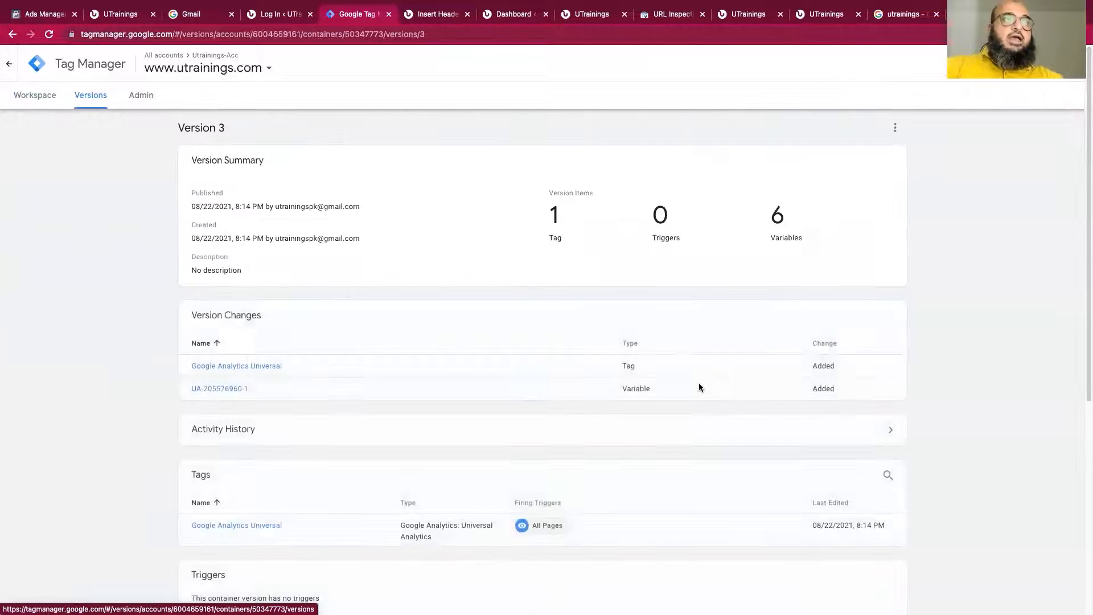
Review the published version's changes, tags, triggers and variables, and return to the workspace overview
scroll(655, 393, "down", 5)
scroll(621, 401, "up", 5)
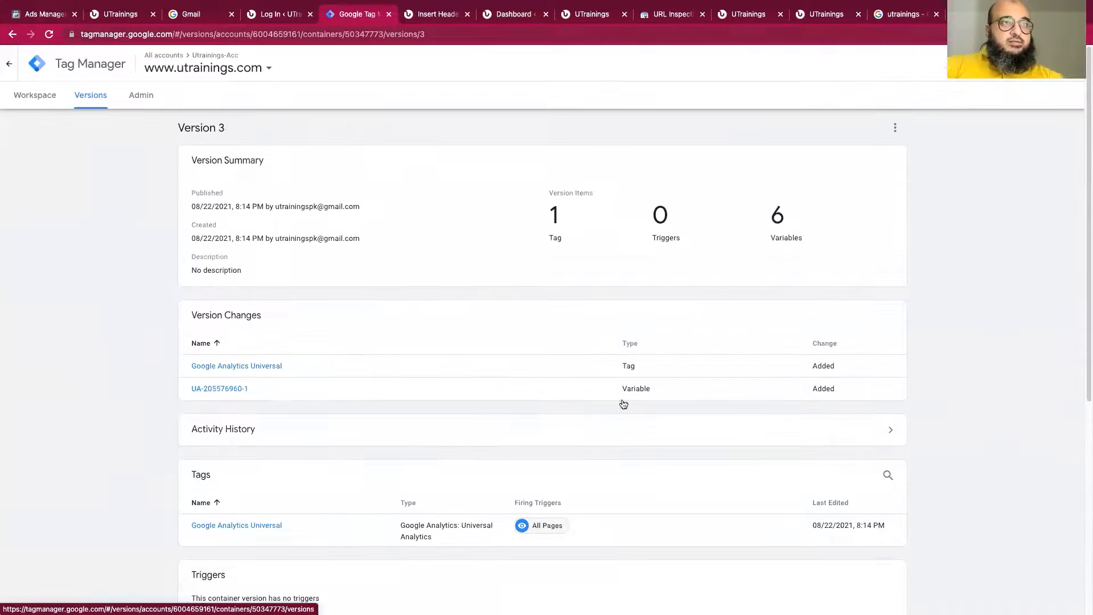
scroll(501, 399, "down", 5)
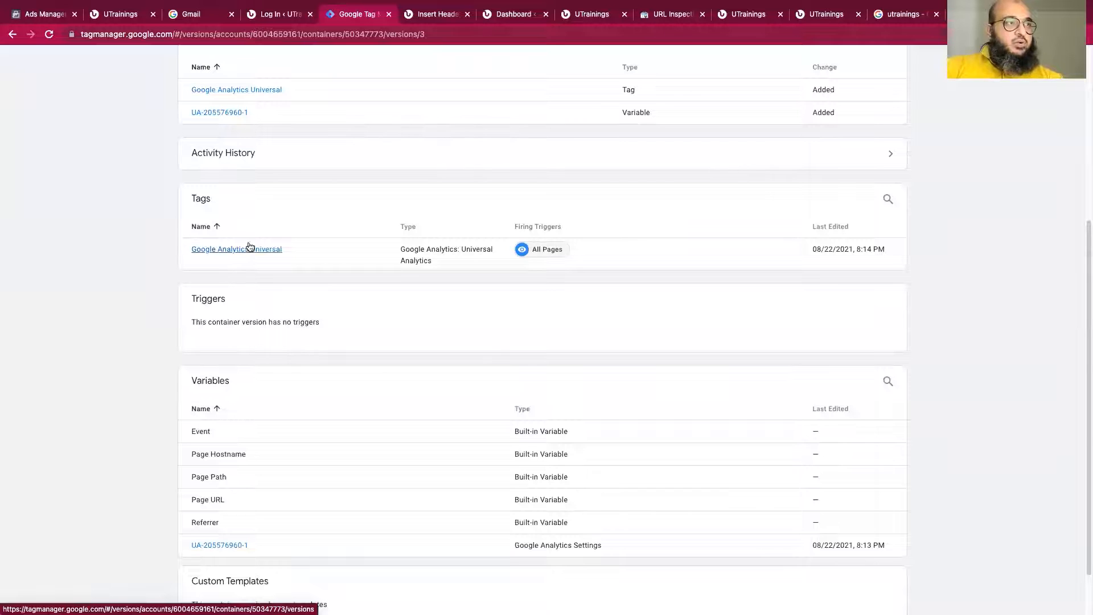
scroll(691, 342, "up", 5)
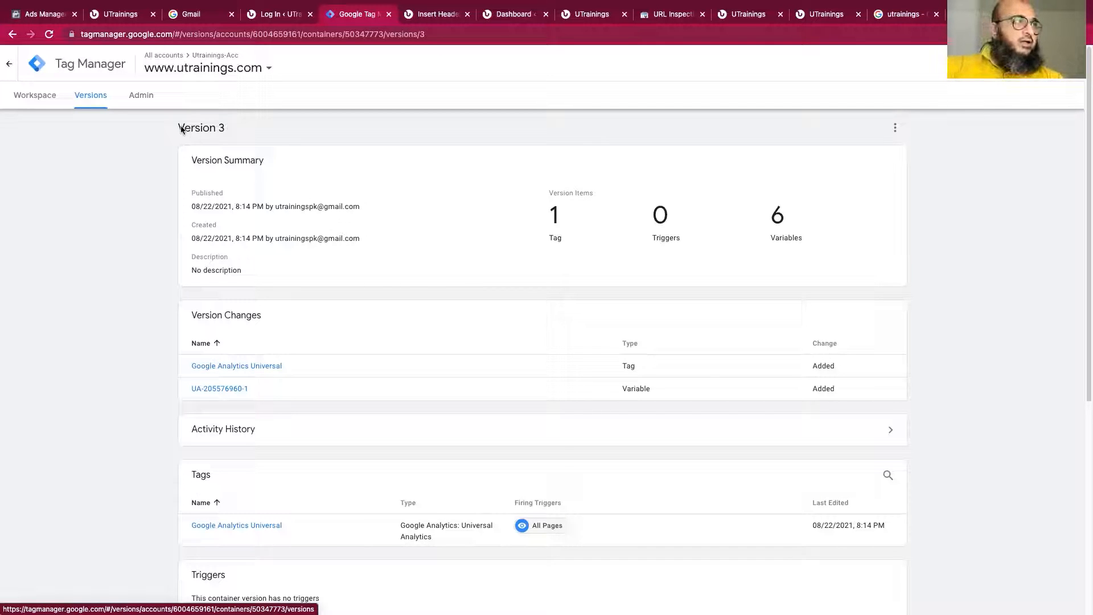
left_click(36, 99)
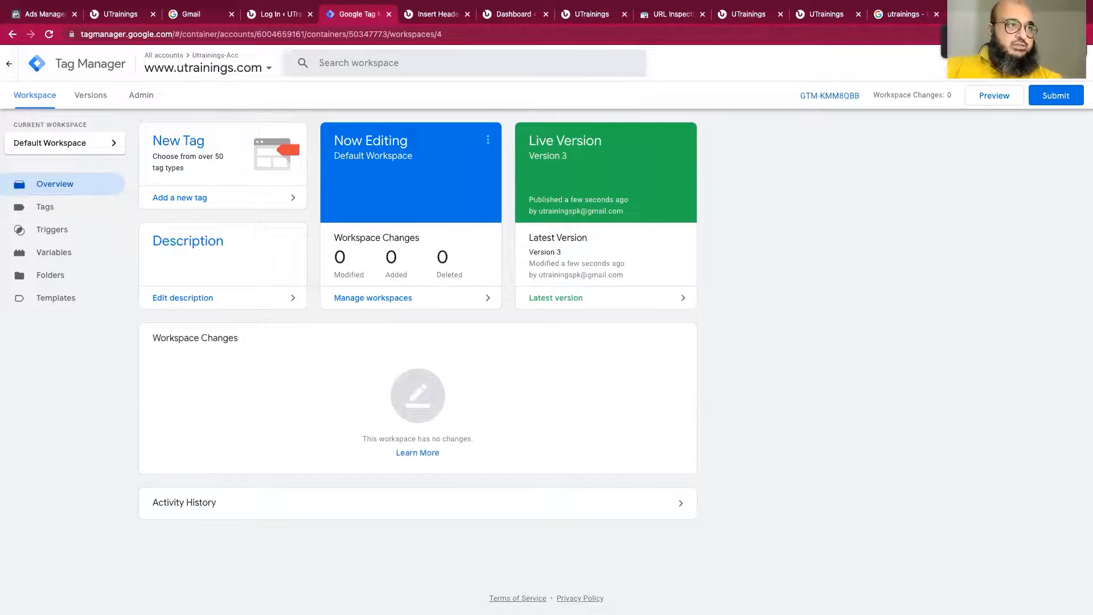
Switch to Google Analytics and open the Realtime Overview report for the Utrainings property
left_click(982, 14)
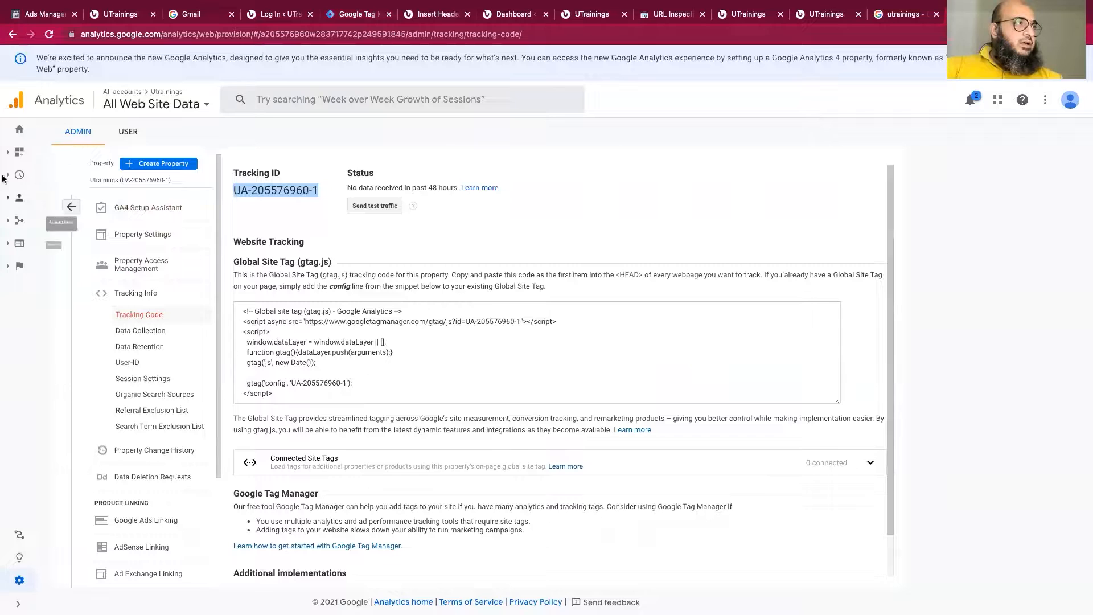
left_click(20, 130)
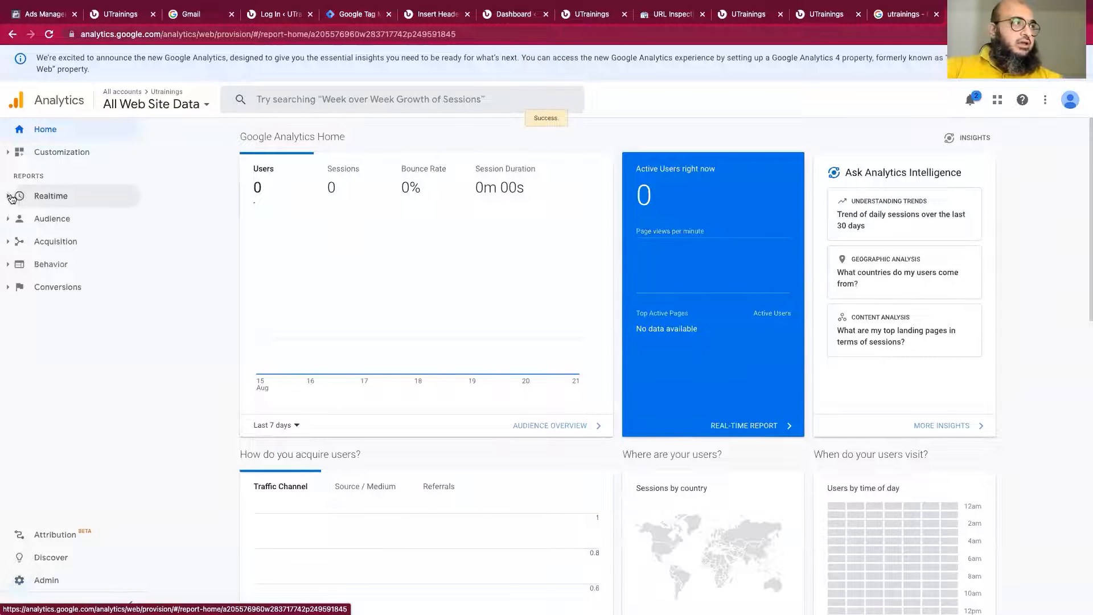
left_click(47, 196)
left_click(55, 219)
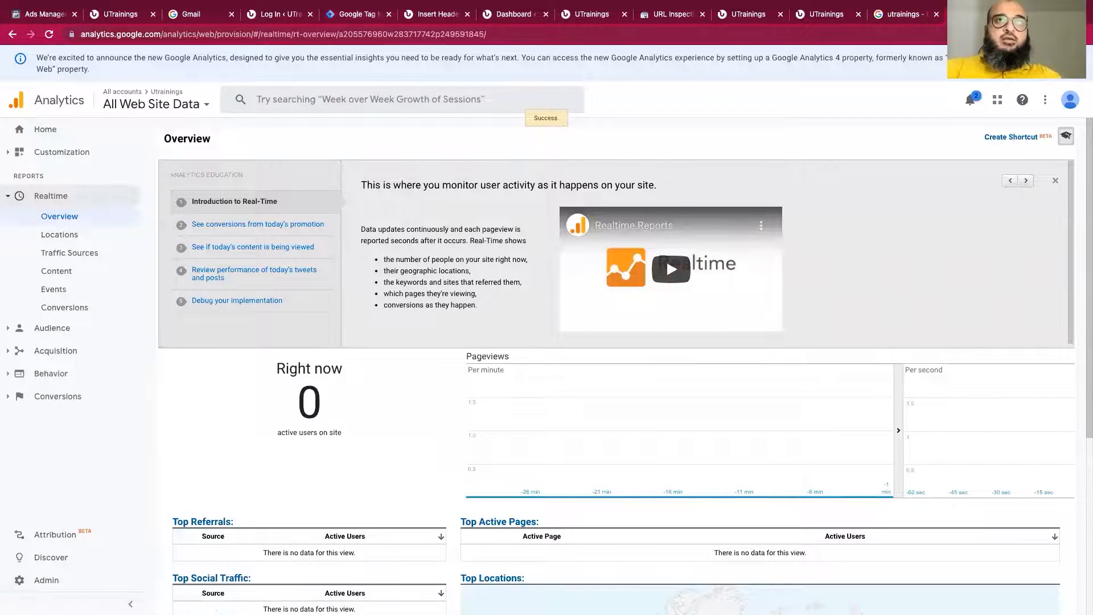
Visit utrainings.com in a new browser tab to generate a test pageview
key("ctrl+t")
type("utr")
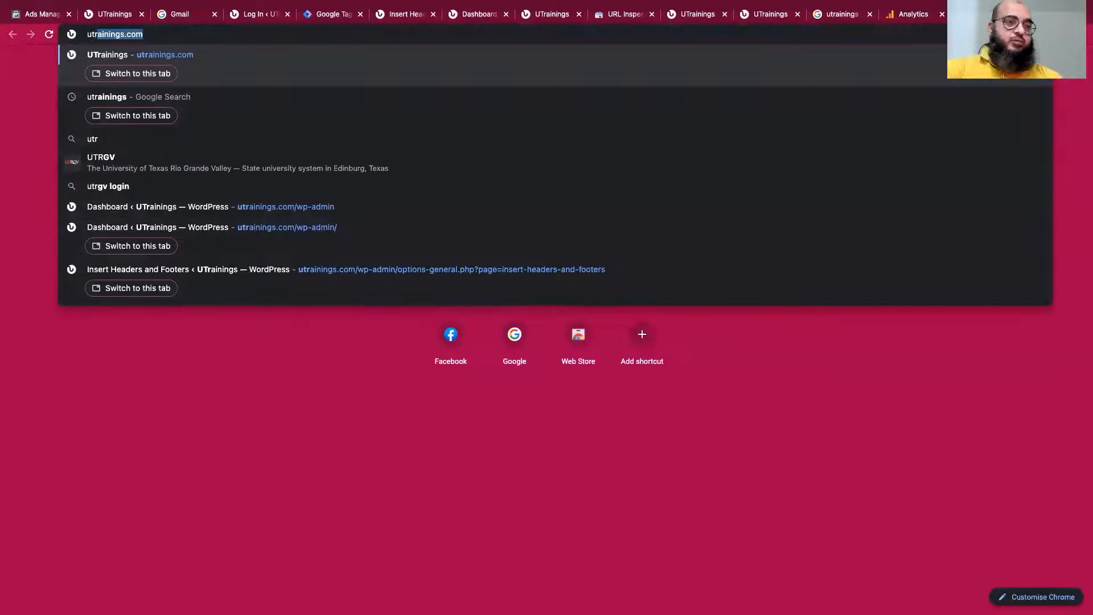
key("Return")
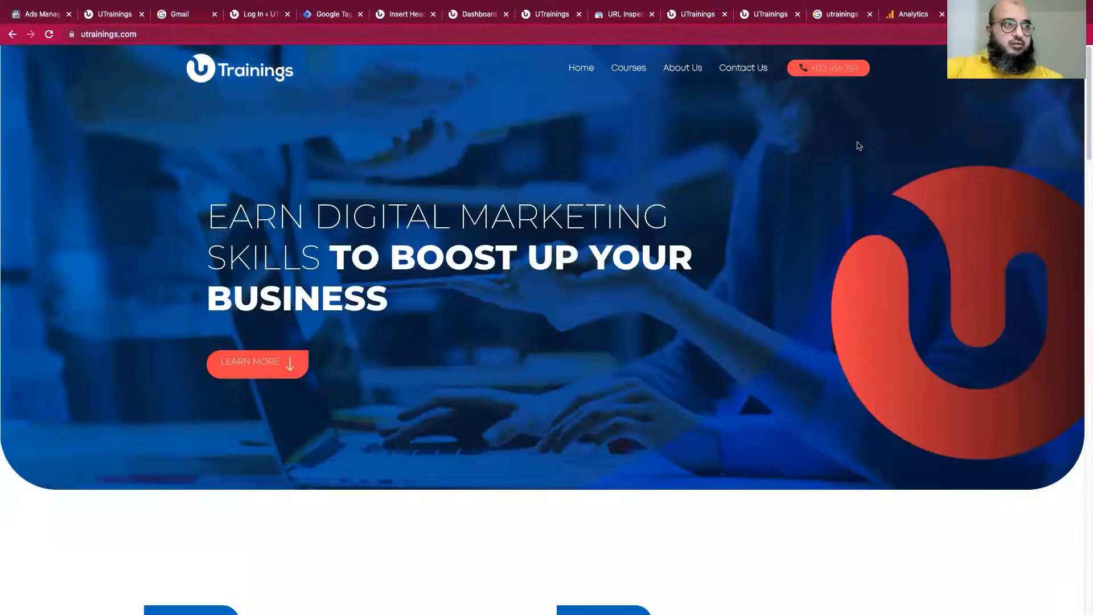
Check the active users and pageviews in the Analytics Realtime Overview, and return to the Google Tag Manager workspace
mouse_move(871, 5)
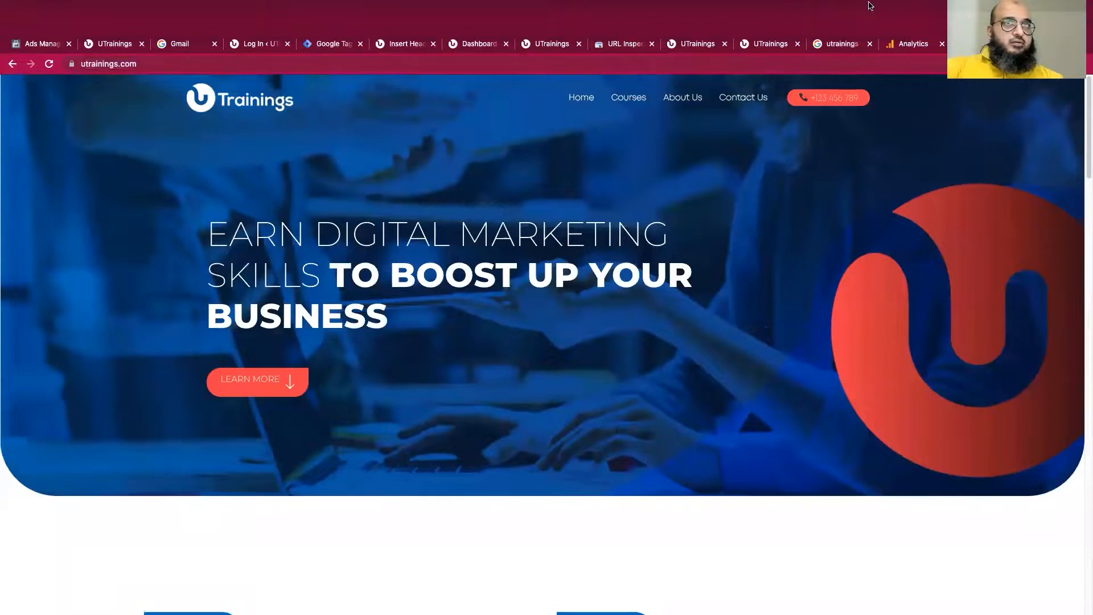
left_click(906, 48)
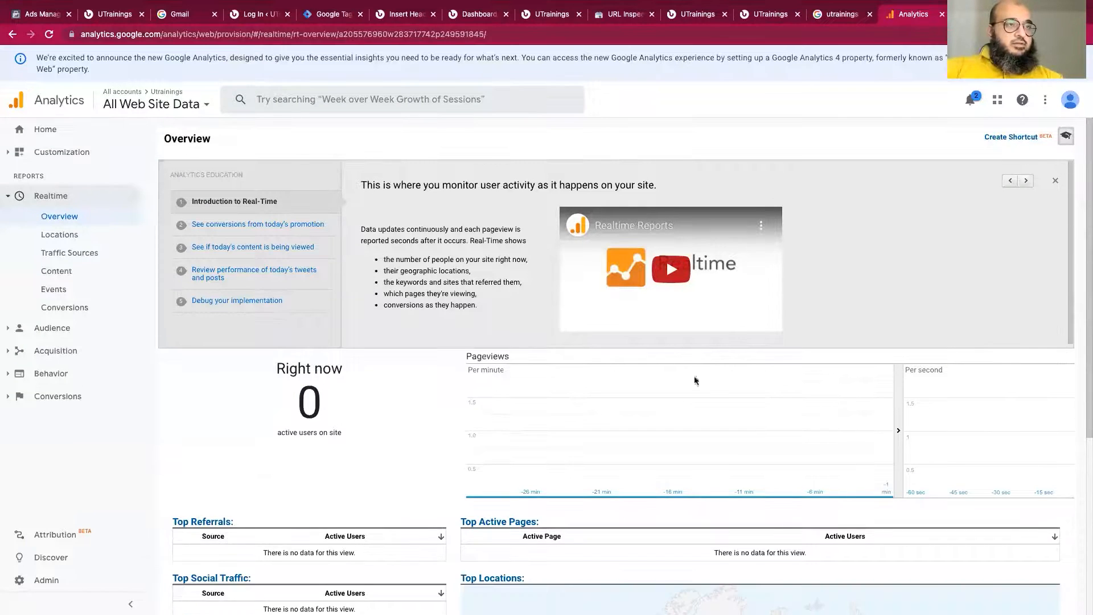
scroll(861, 408, "down", 1)
scroll(864, 410, "up", 1)
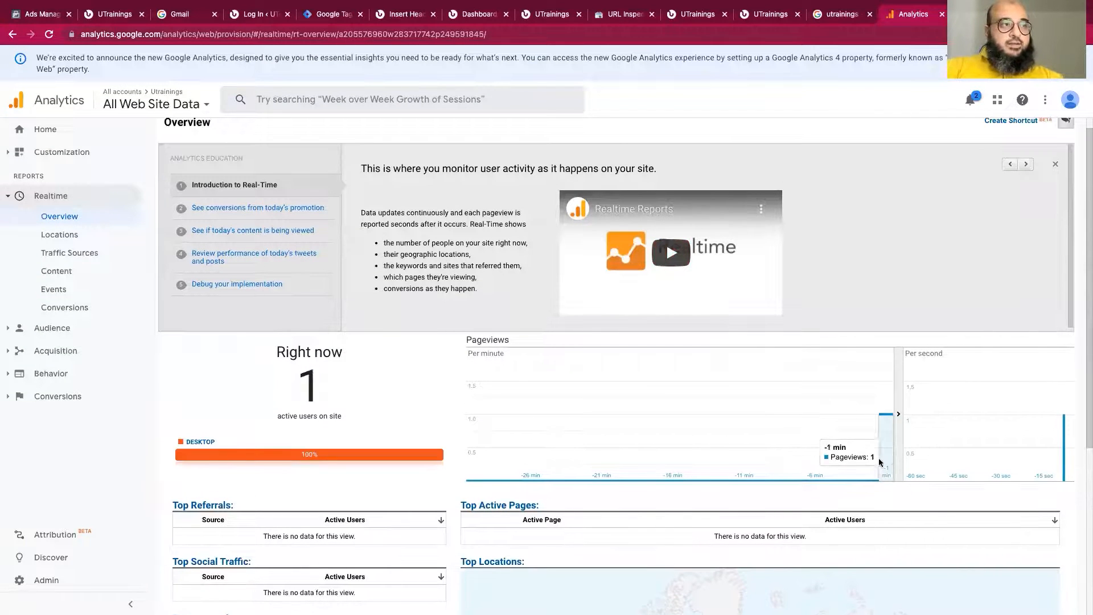
left_click_drag(303, 403, 329, 401)
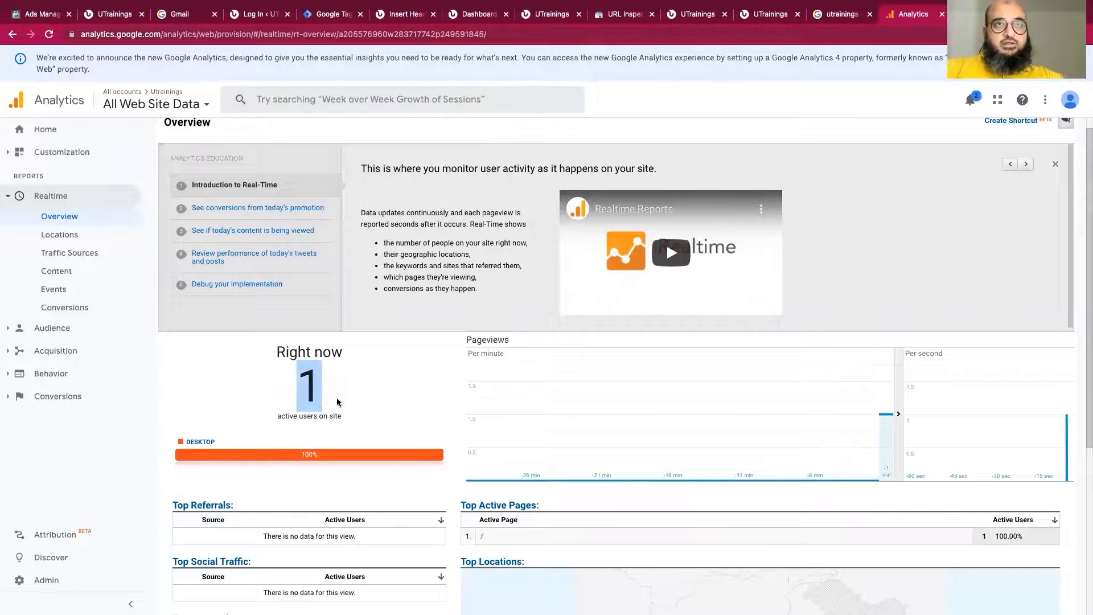
left_click(337, 402)
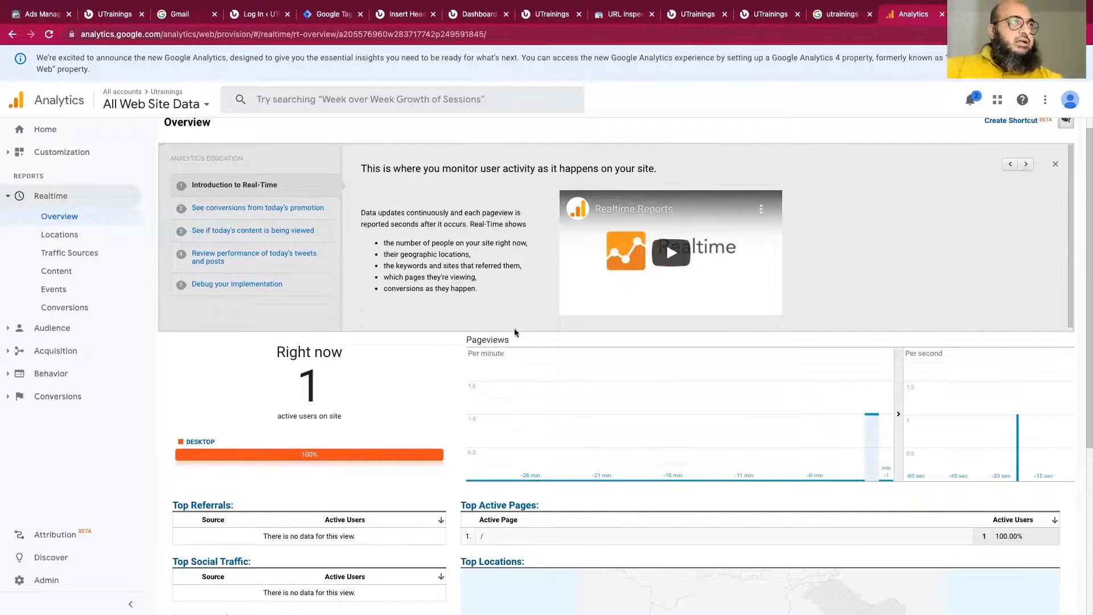
left_click(317, 22)
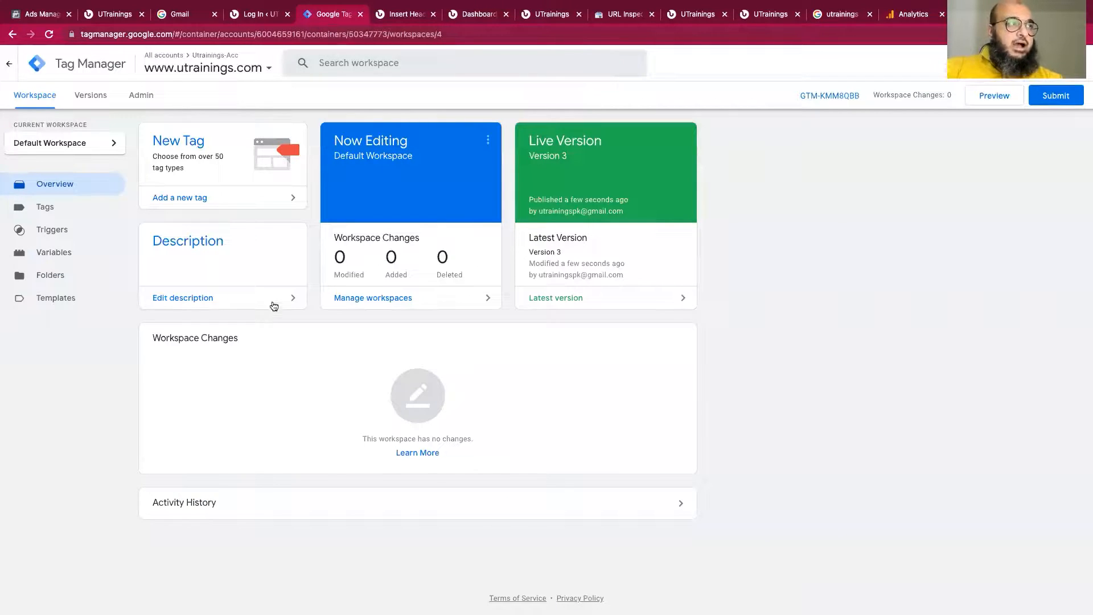